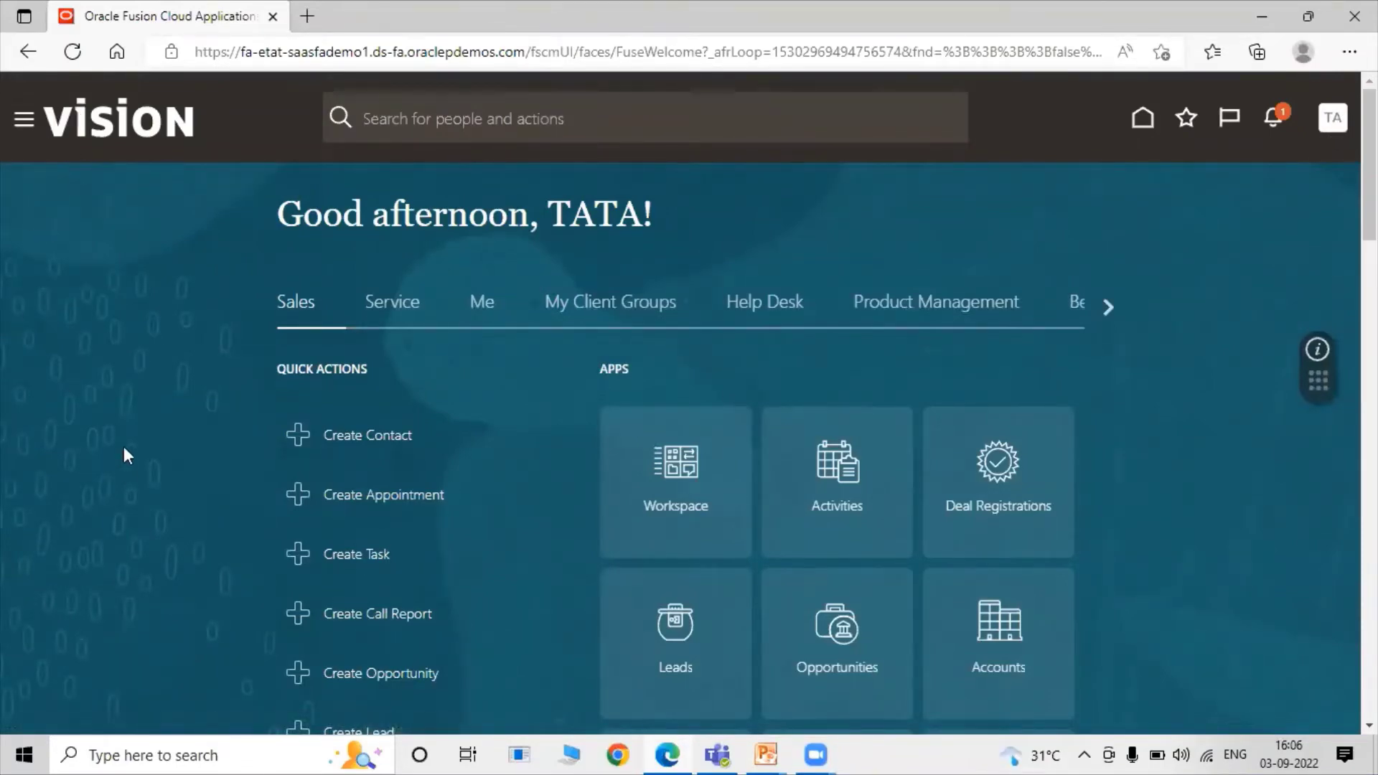
Open the Product Information Management work area from the Product Management group
click(26, 125)
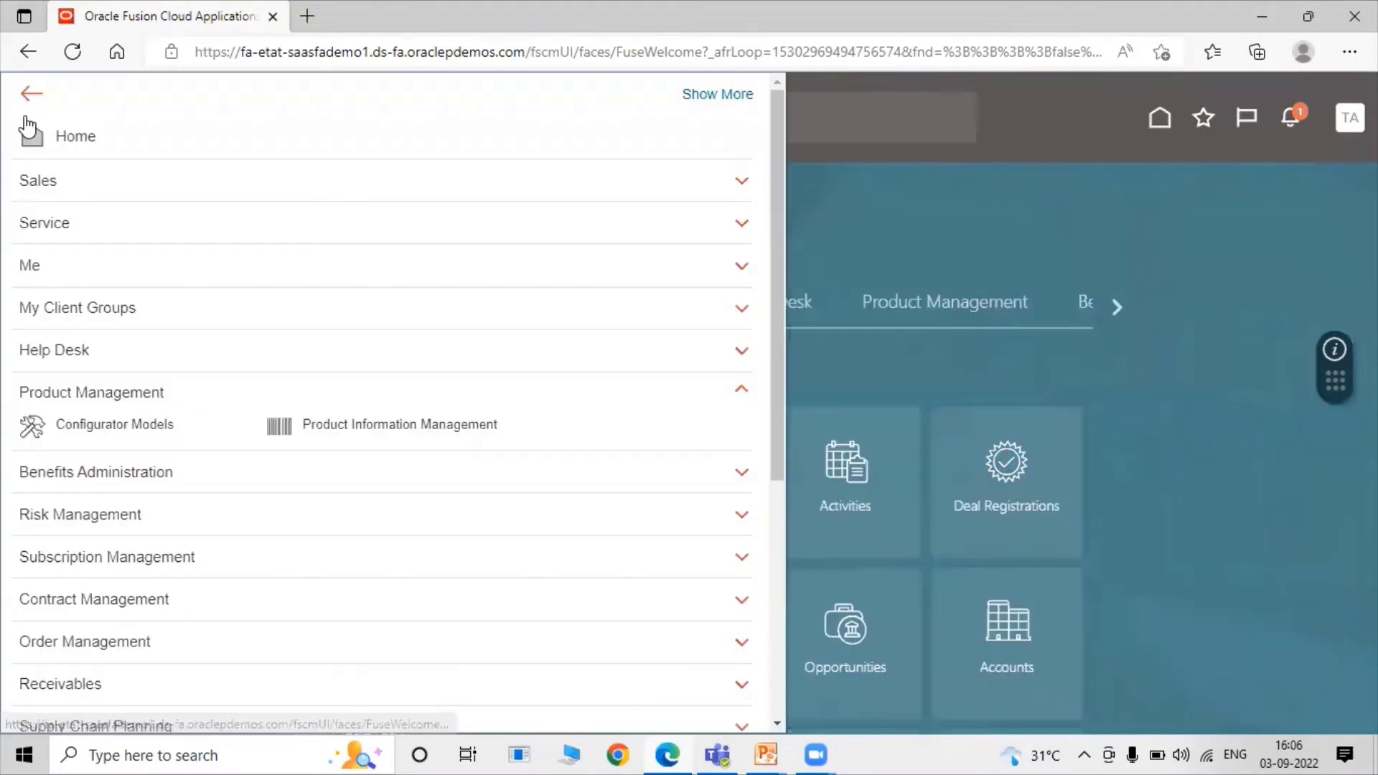
click(539, 387)
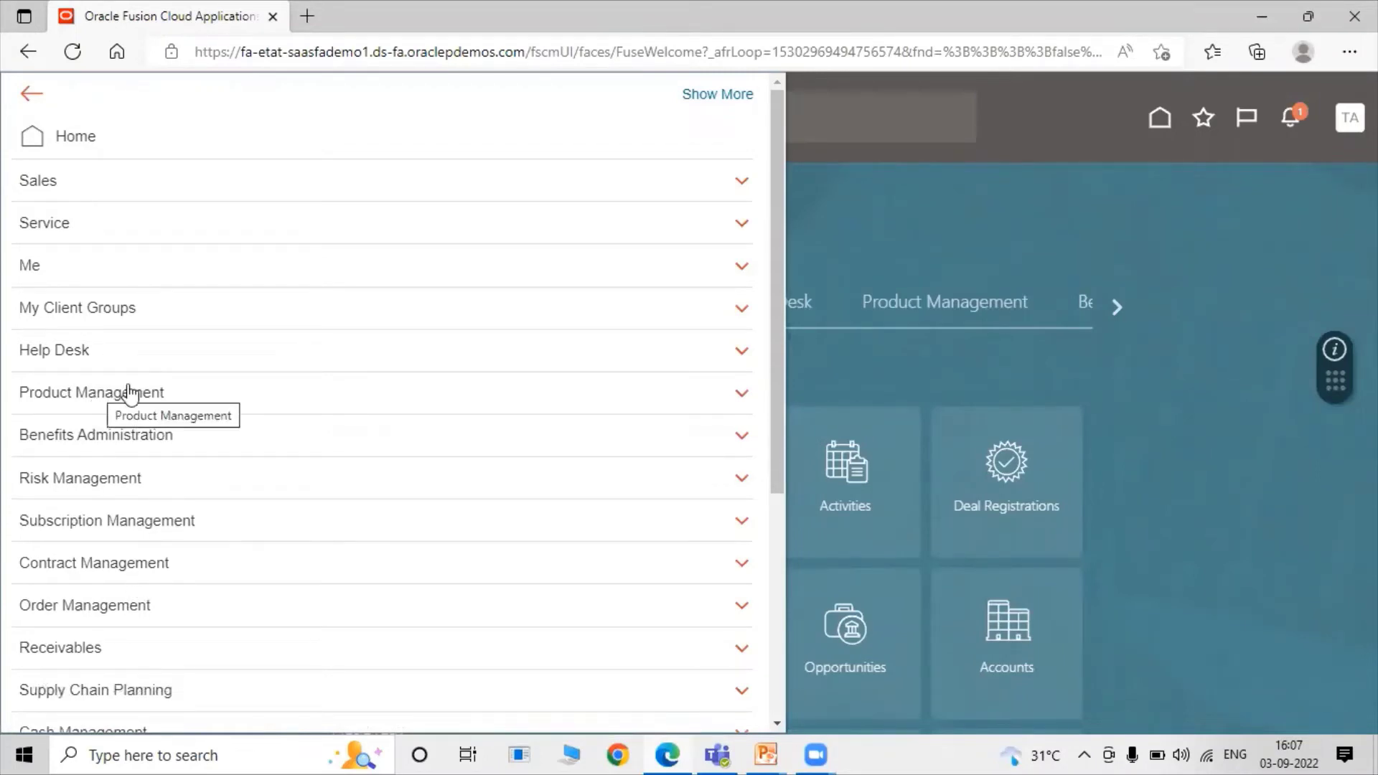
click(95, 394)
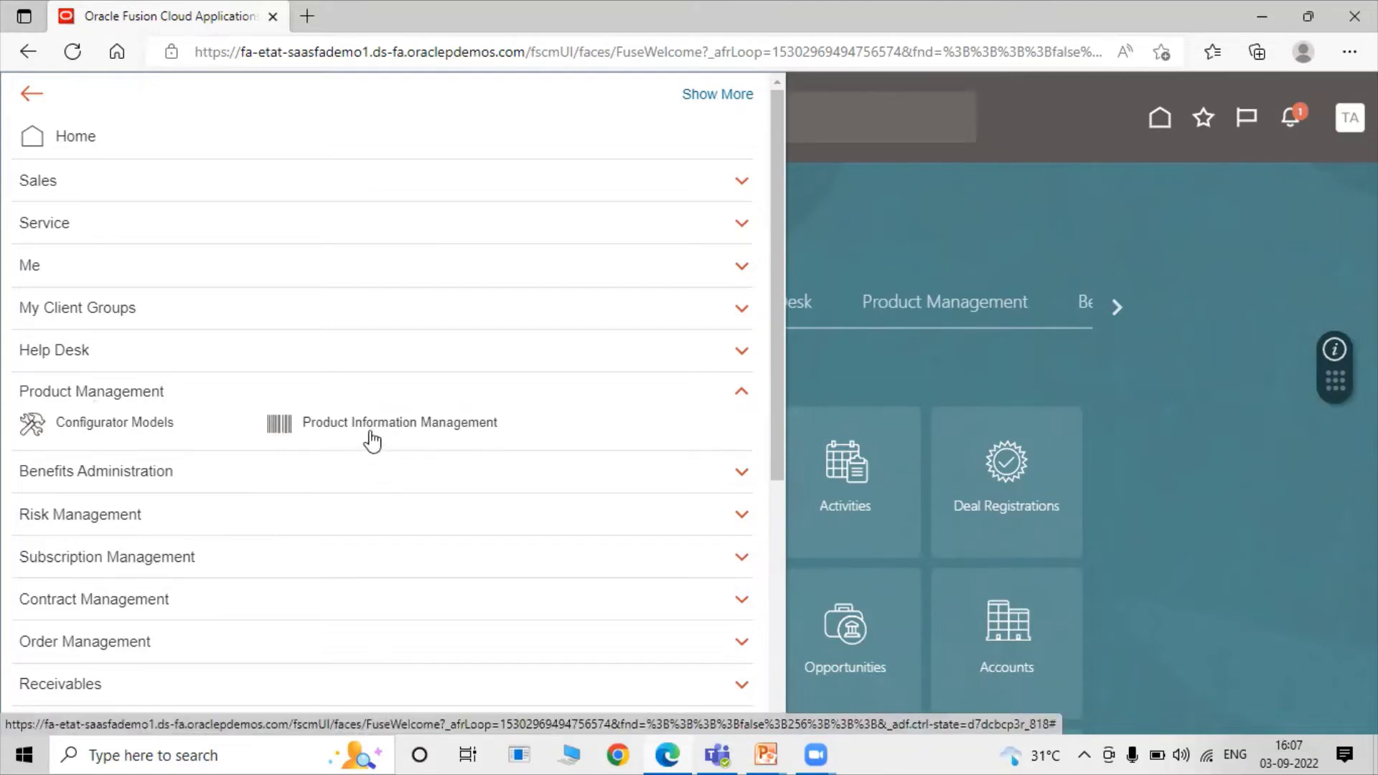
click(423, 421)
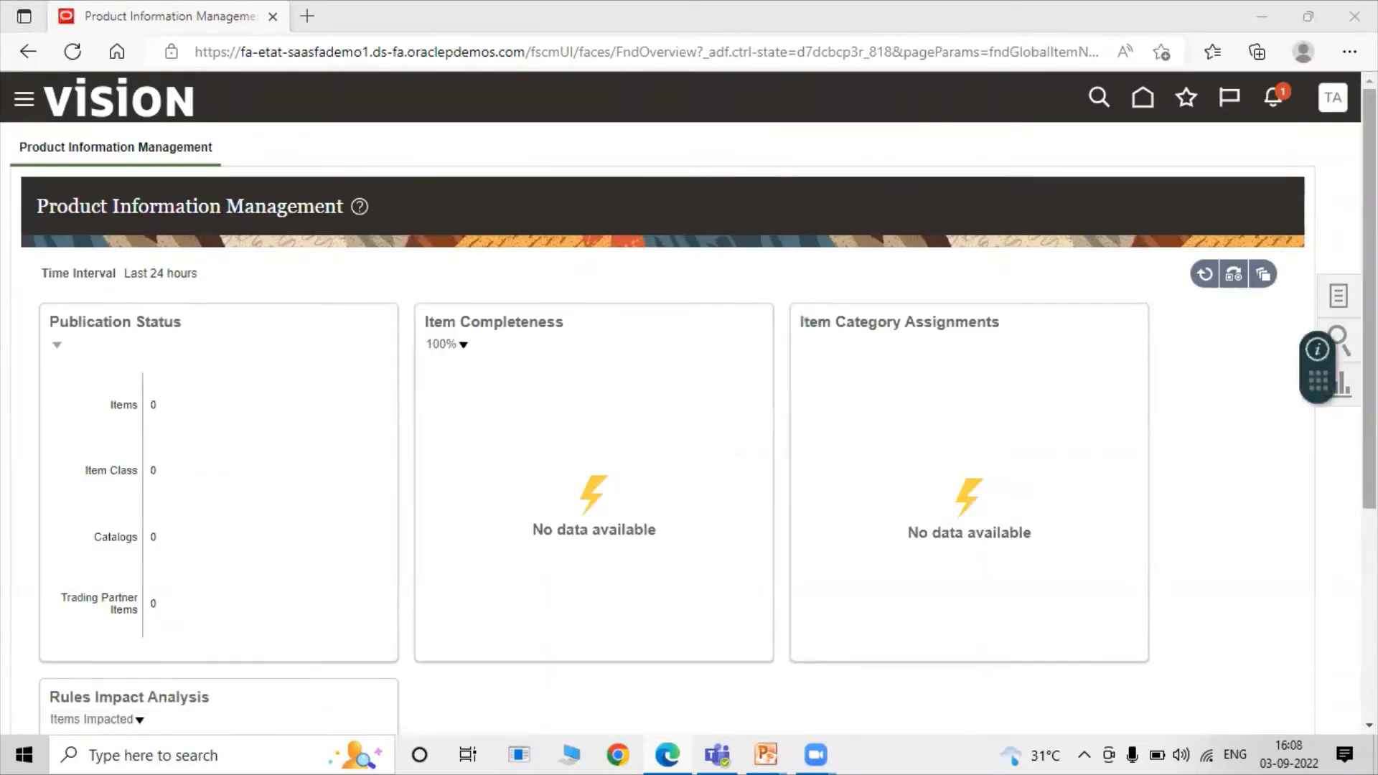
Start creating a new item in the TATA_ITEM_MASTER organization
click(1339, 299)
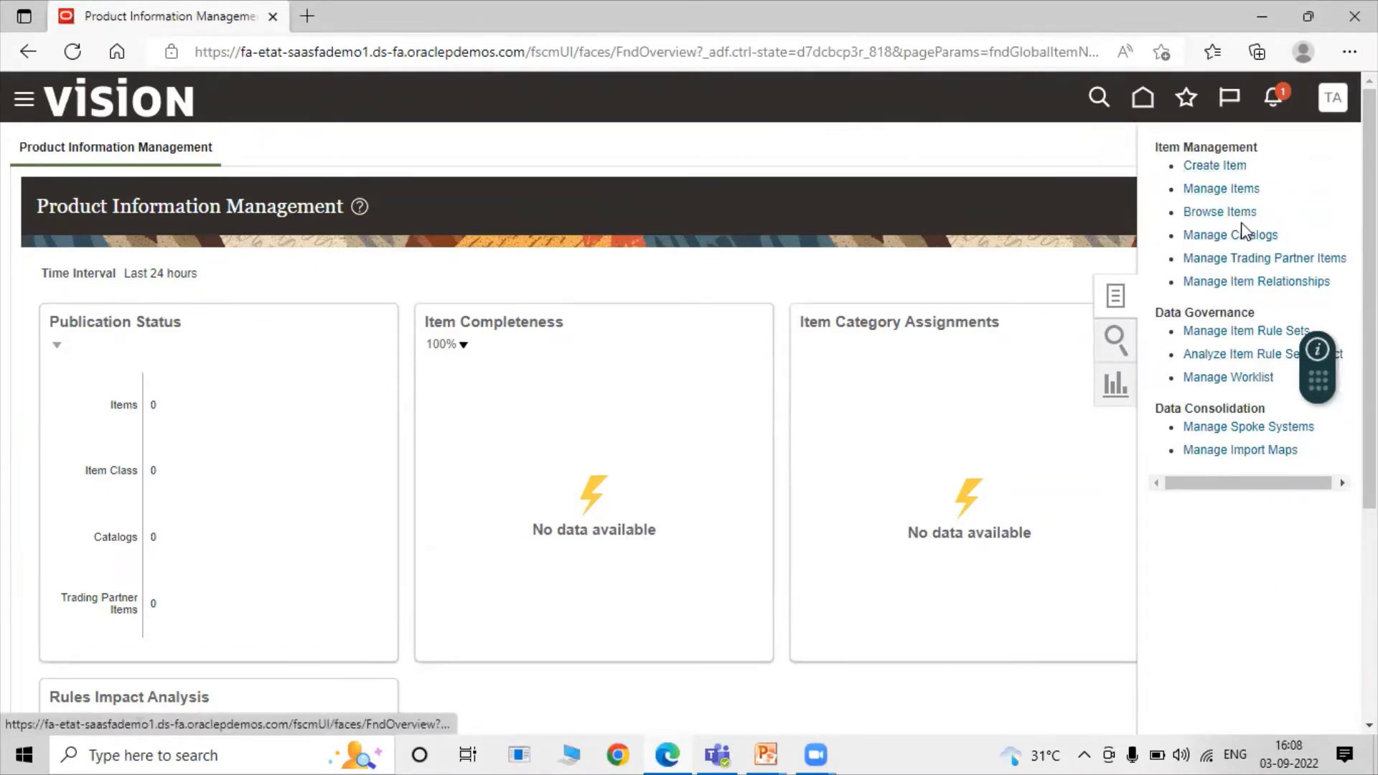
click(1230, 163)
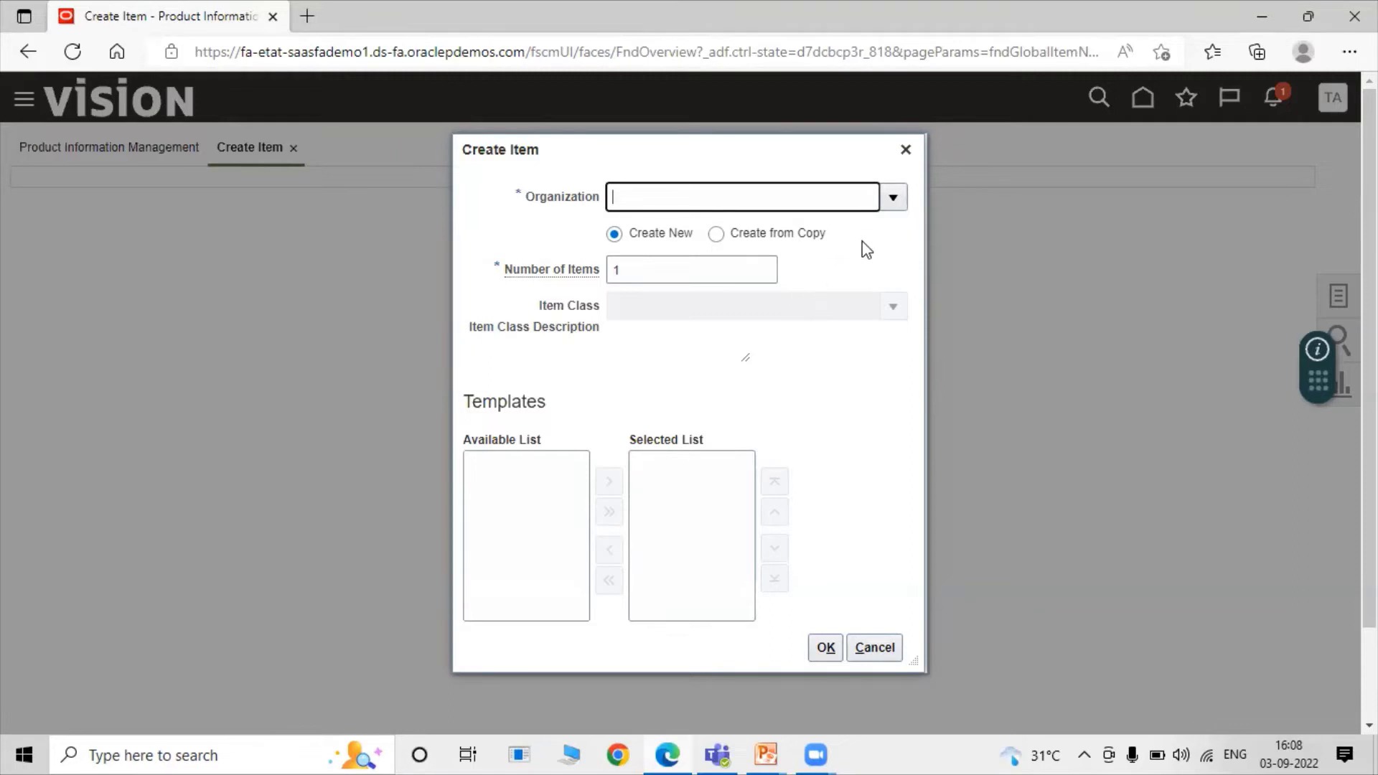
click(893, 199)
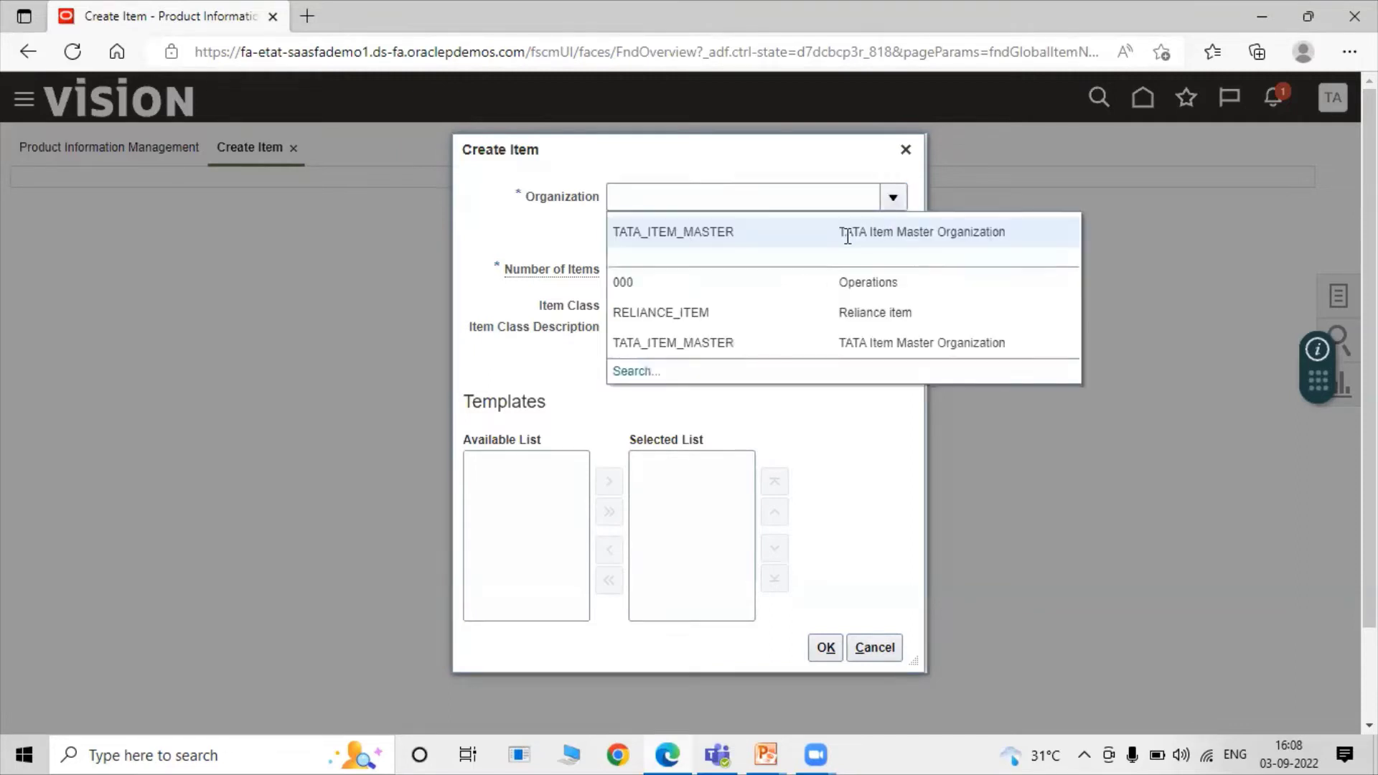
click(731, 232)
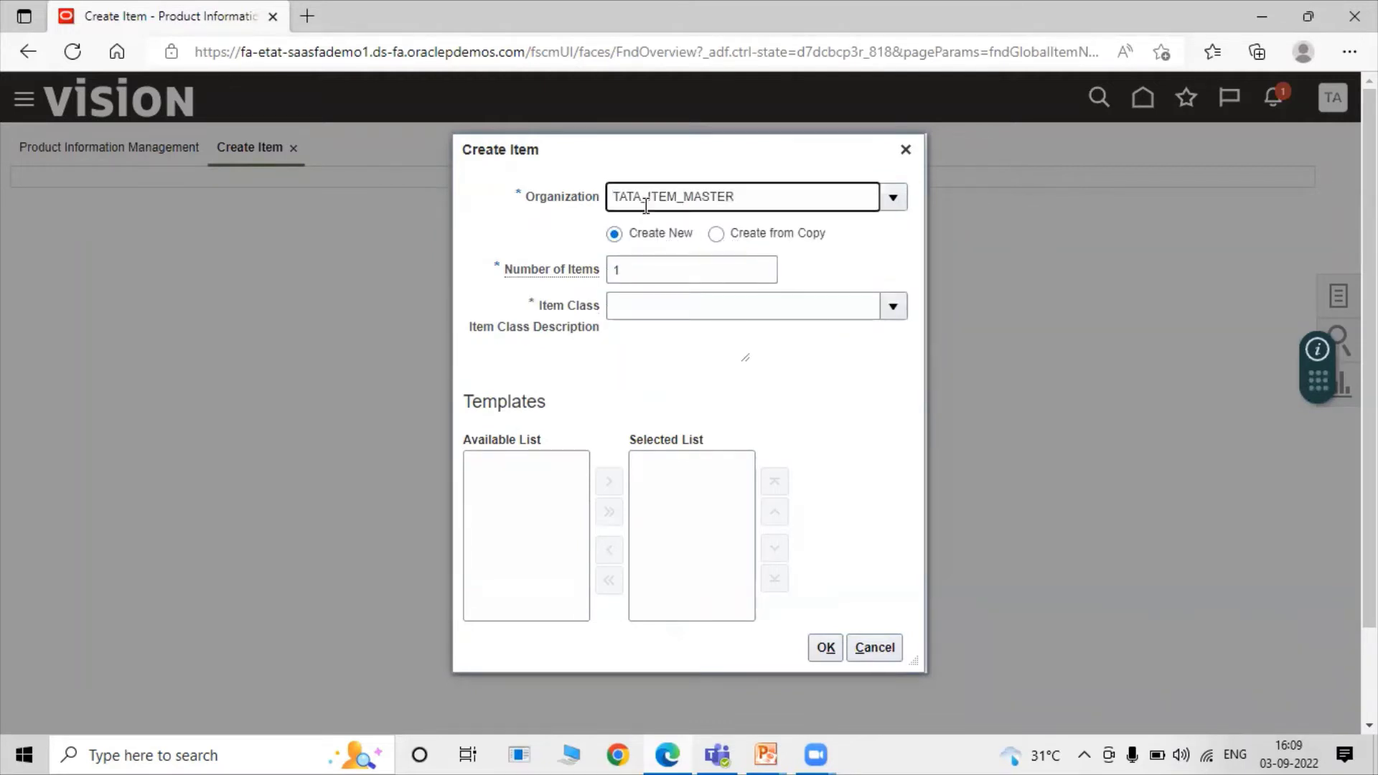
click(874, 255)
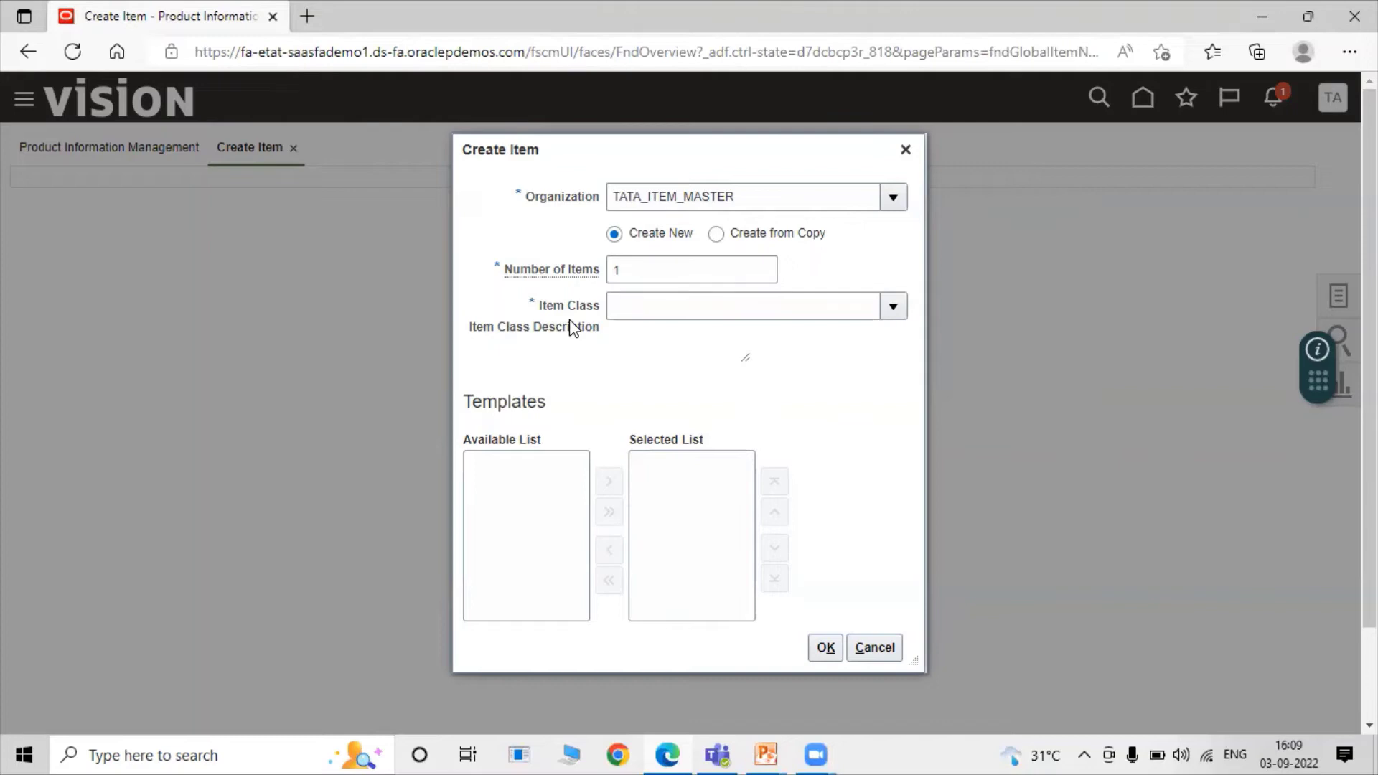
Set the item class to TATASTEEL_Bearings, apply the Purchased Item template, and confirm the new item's setup
click(893, 309)
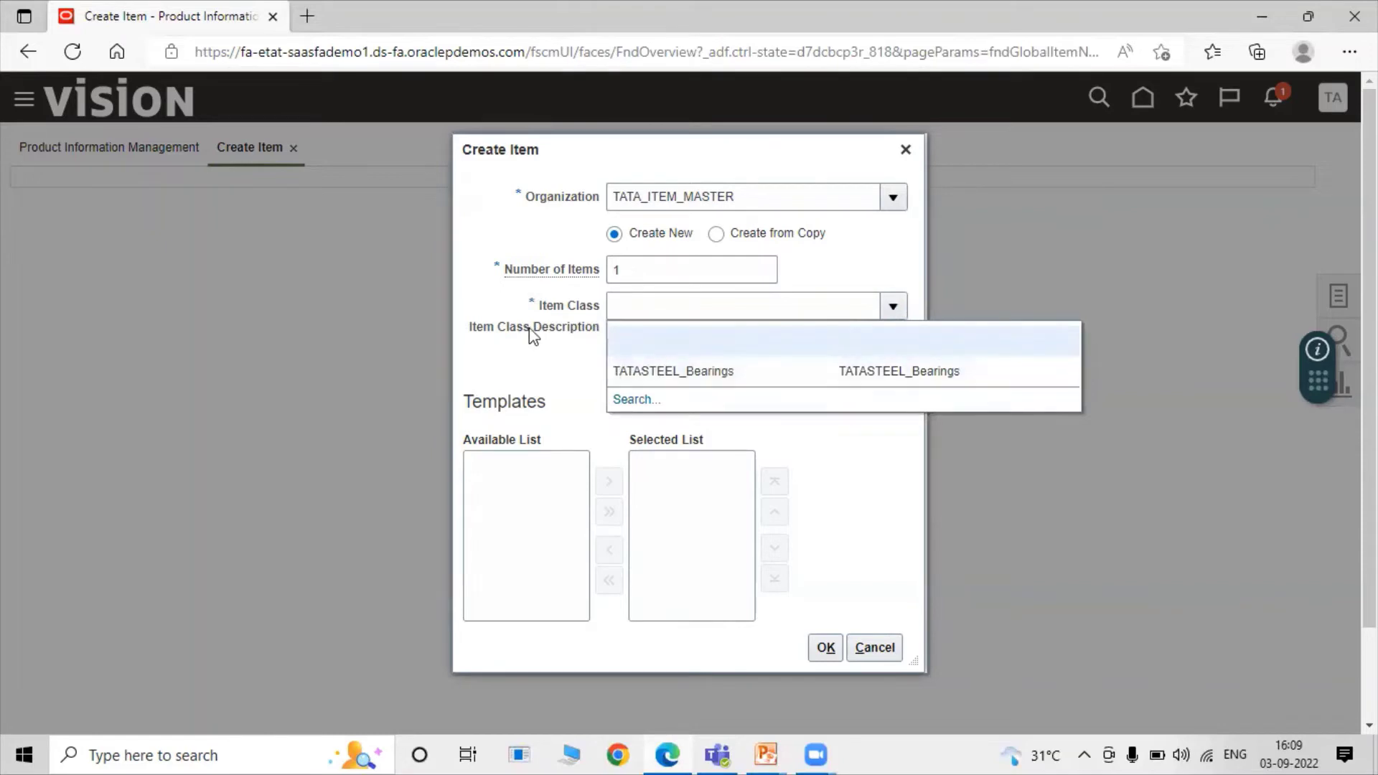
click(726, 384)
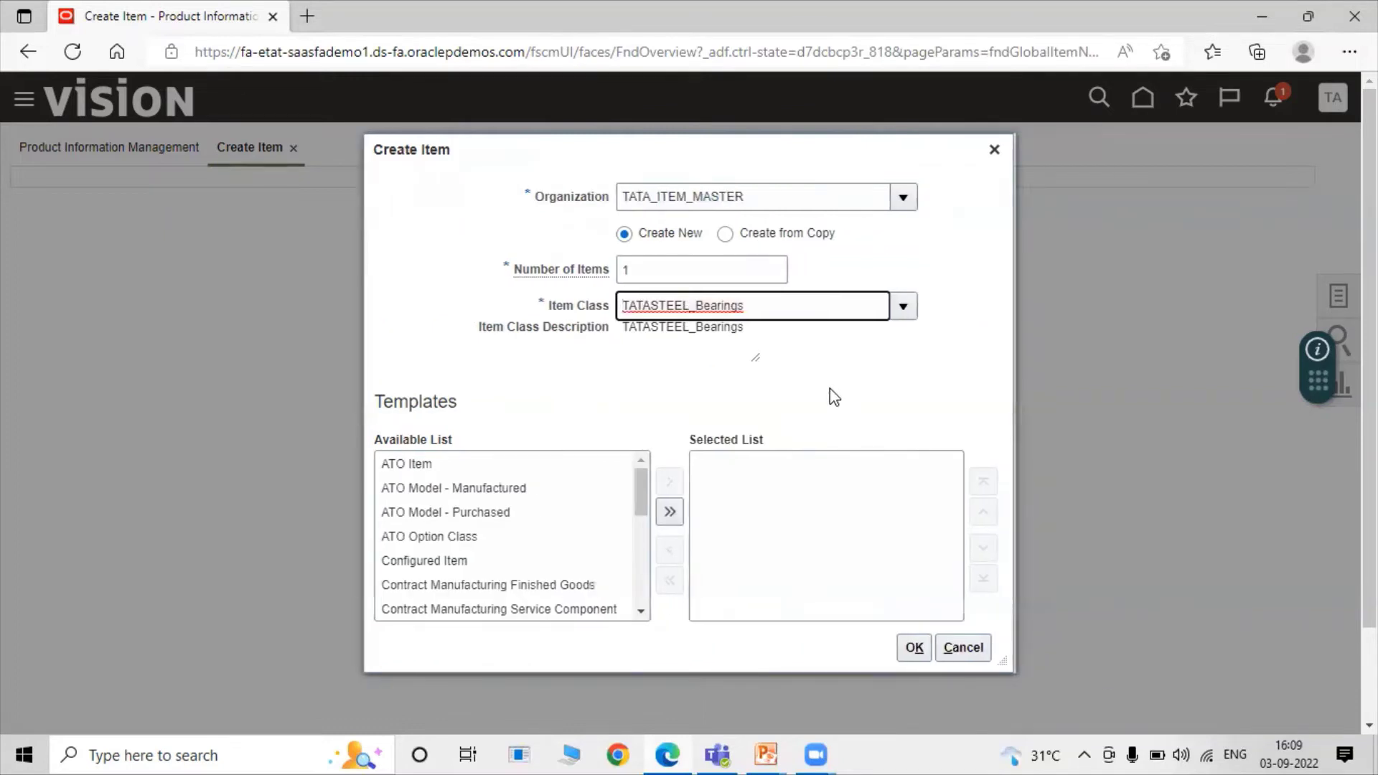
scroll(689, 374, down, 1)
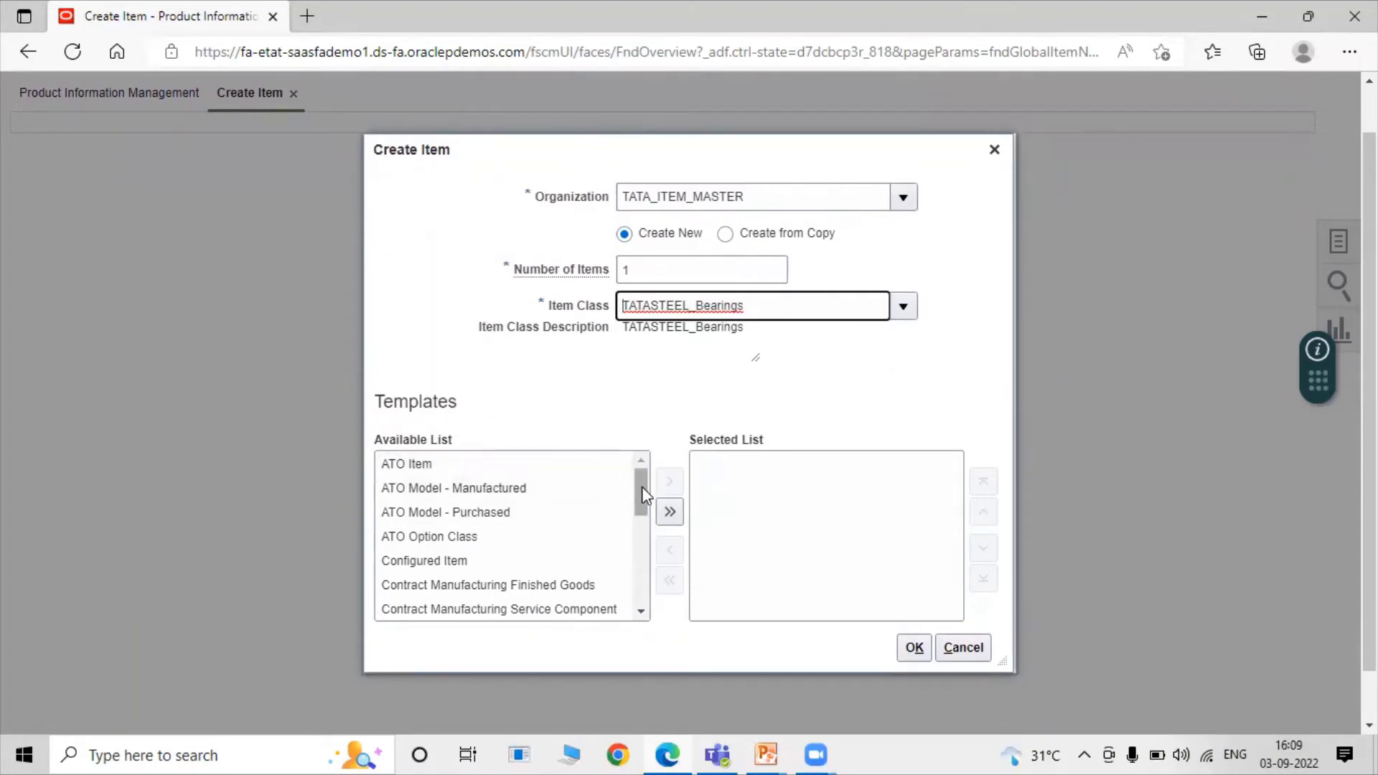
drag(645, 487, 639, 569)
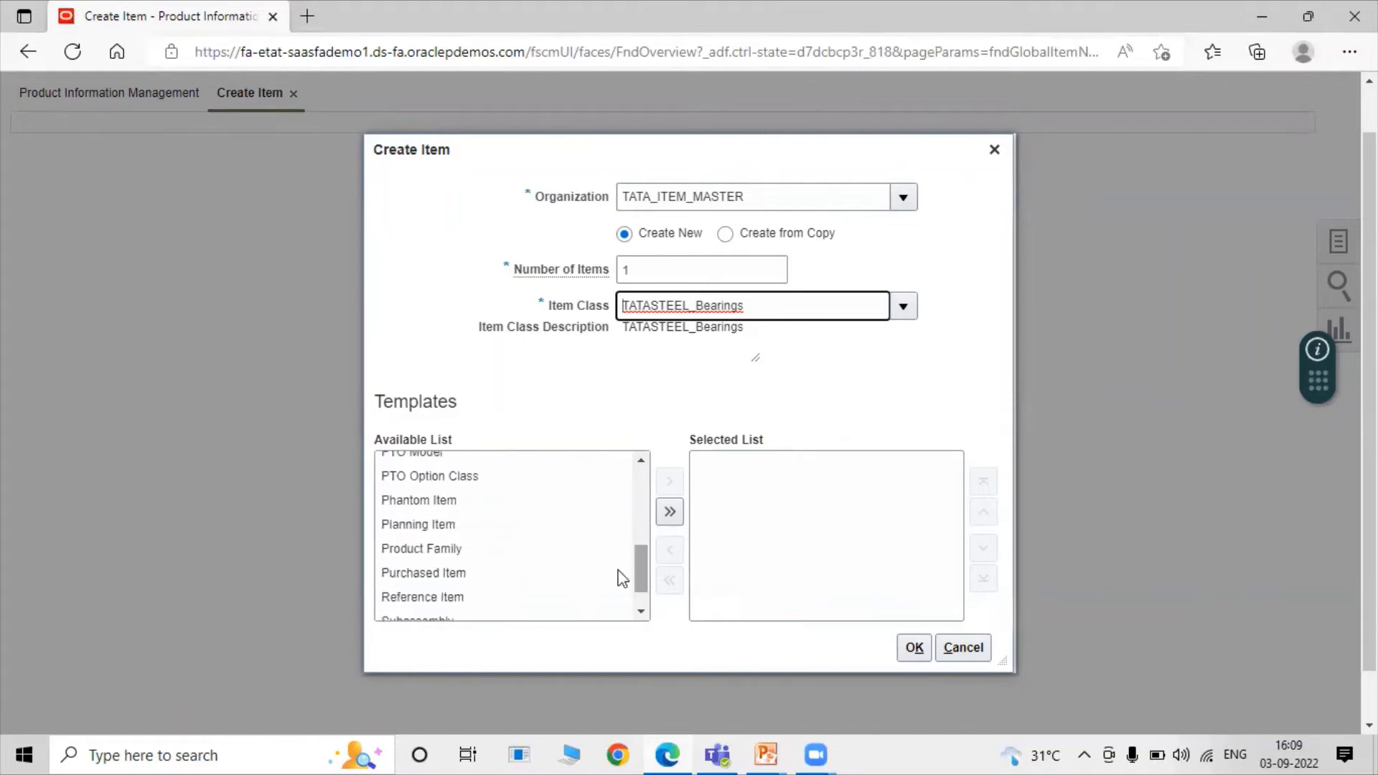
click(463, 575)
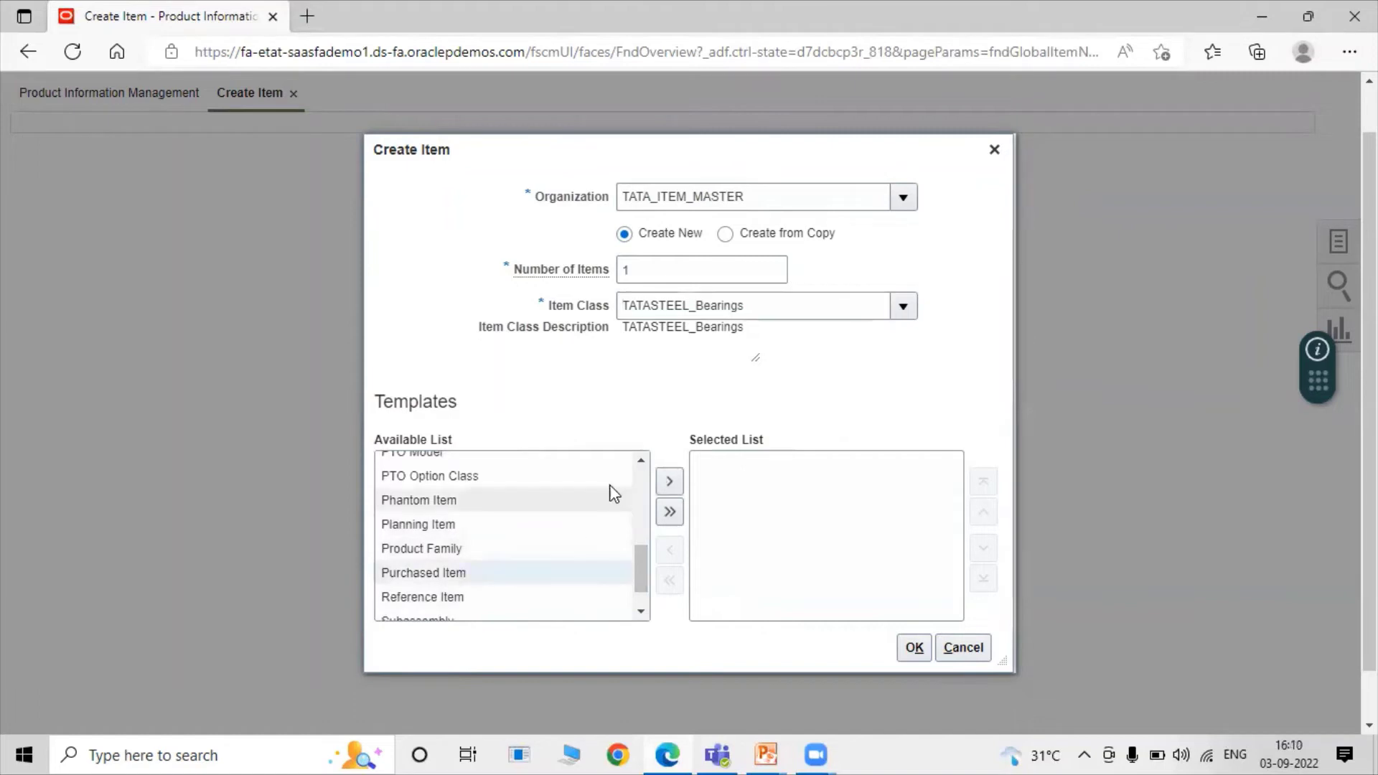
click(667, 483)
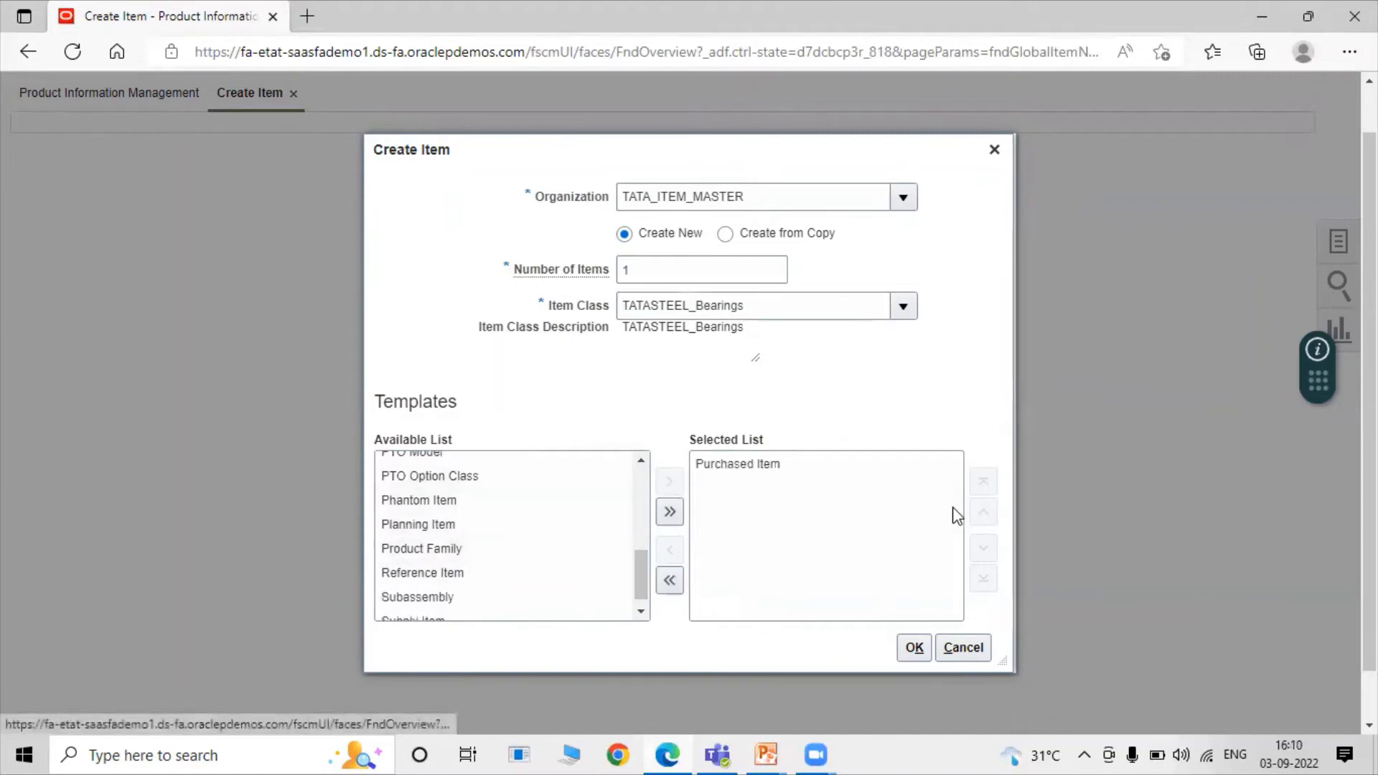
click(913, 646)
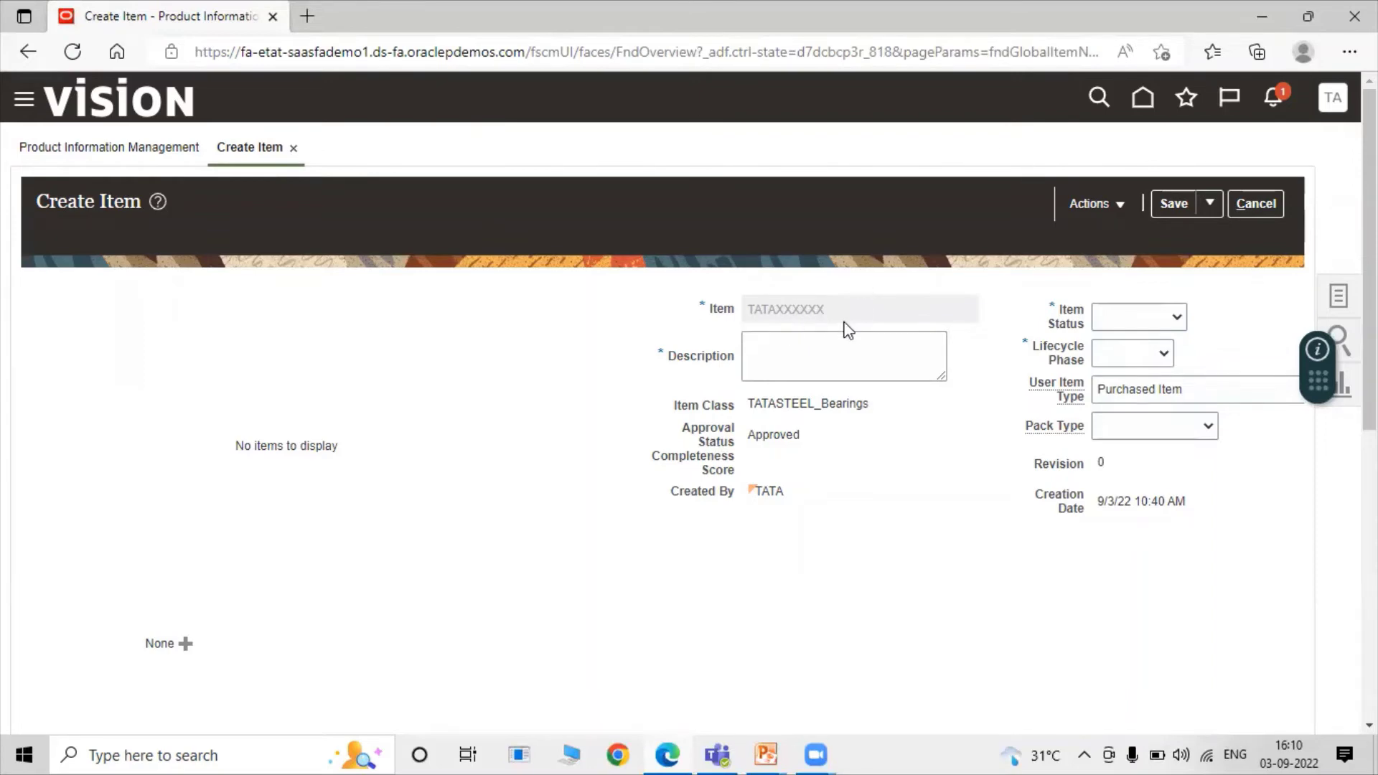
Describe the item as Roller Bearing and set both its item status and lifecycle phase to Active
click(826, 346)
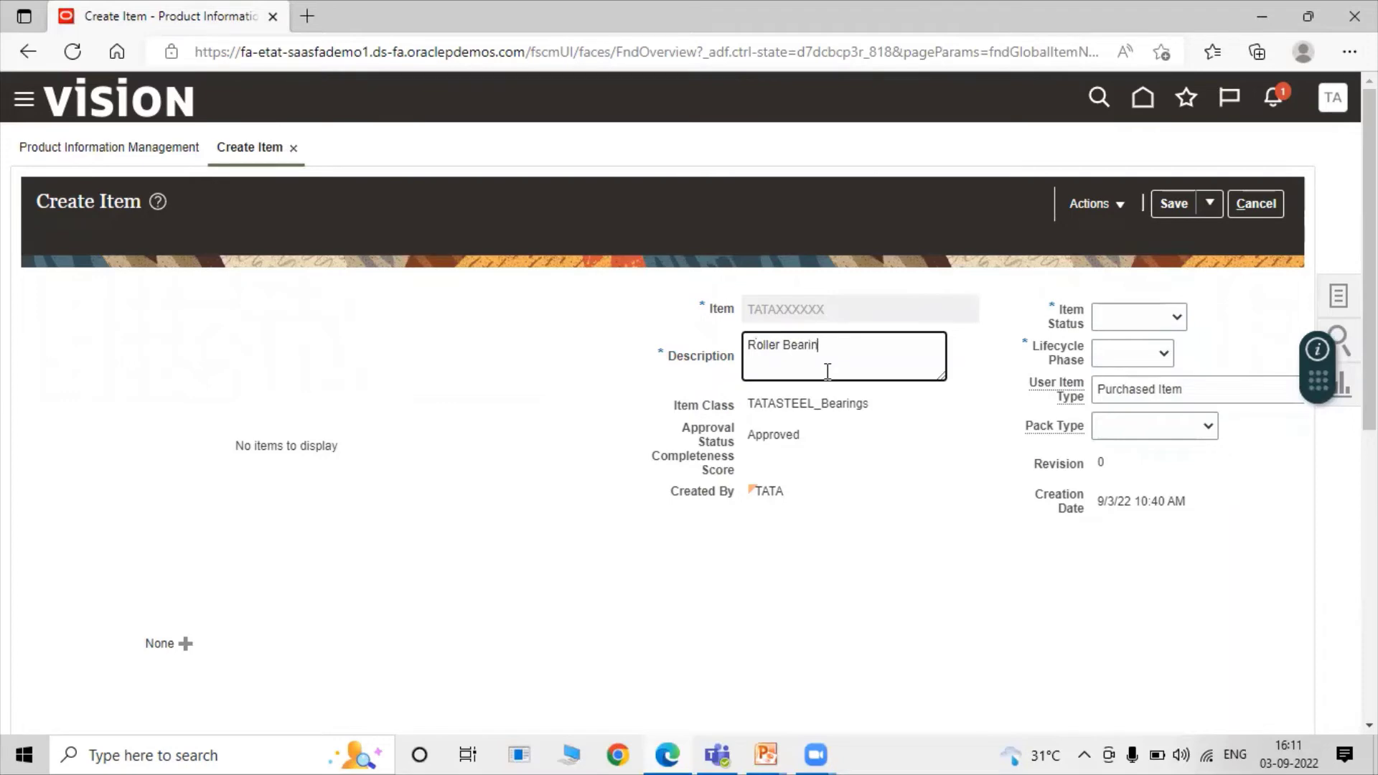
click(876, 459)
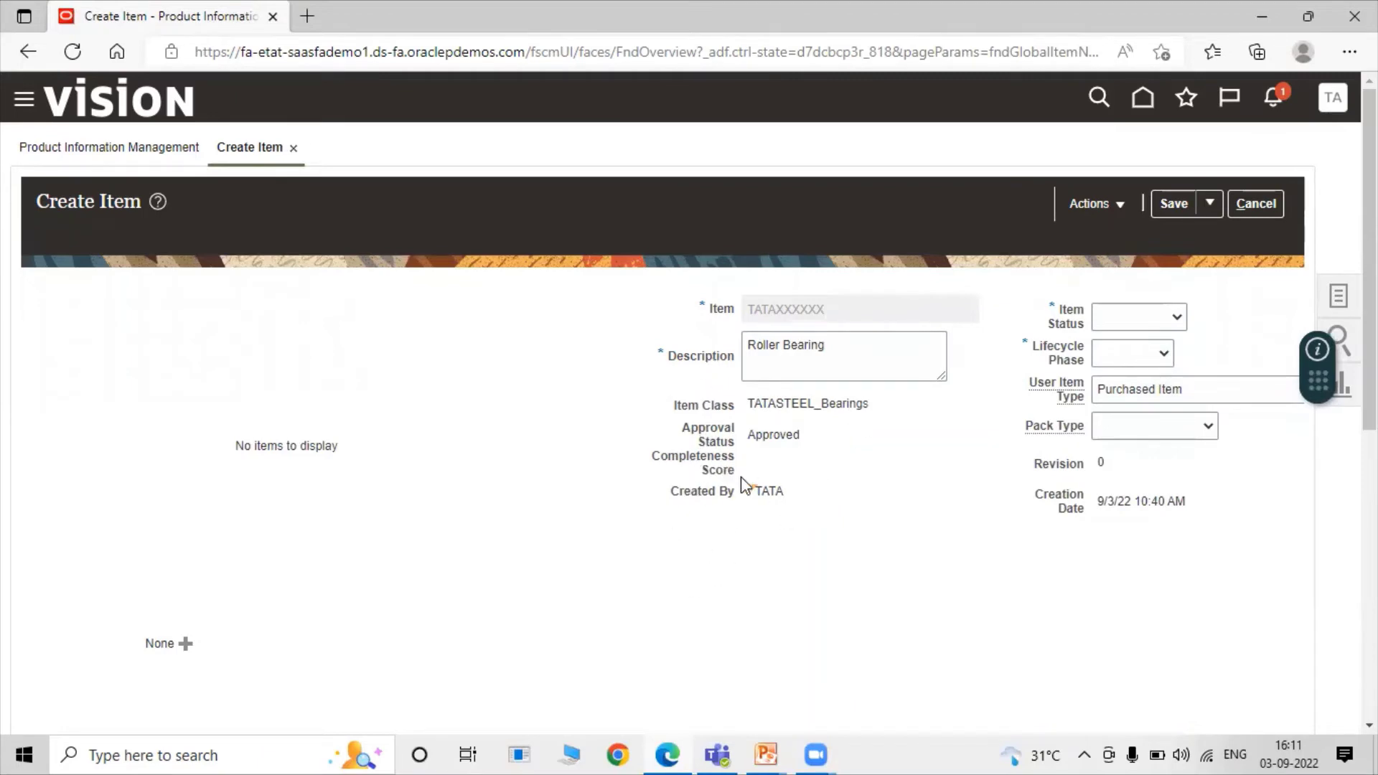
click(1126, 317)
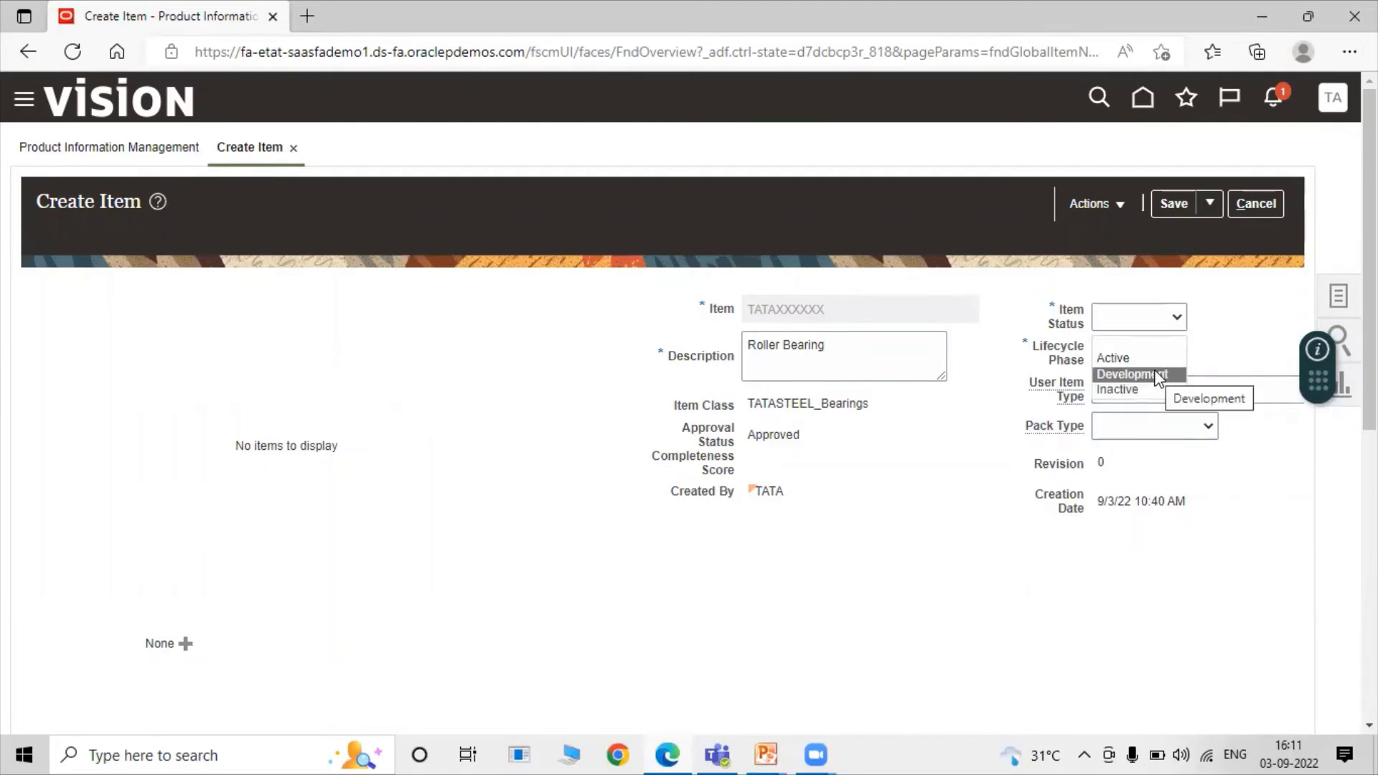
click(1133, 358)
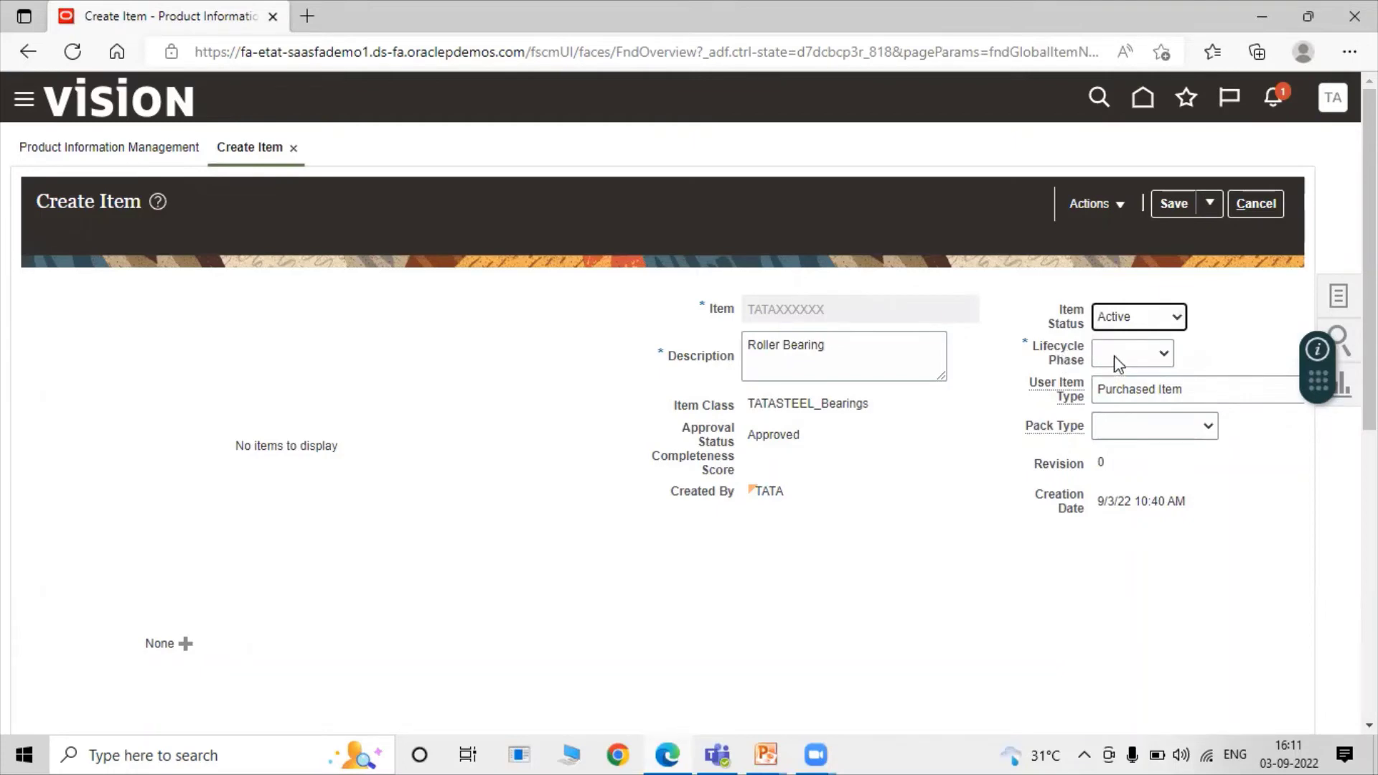
click(1162, 355)
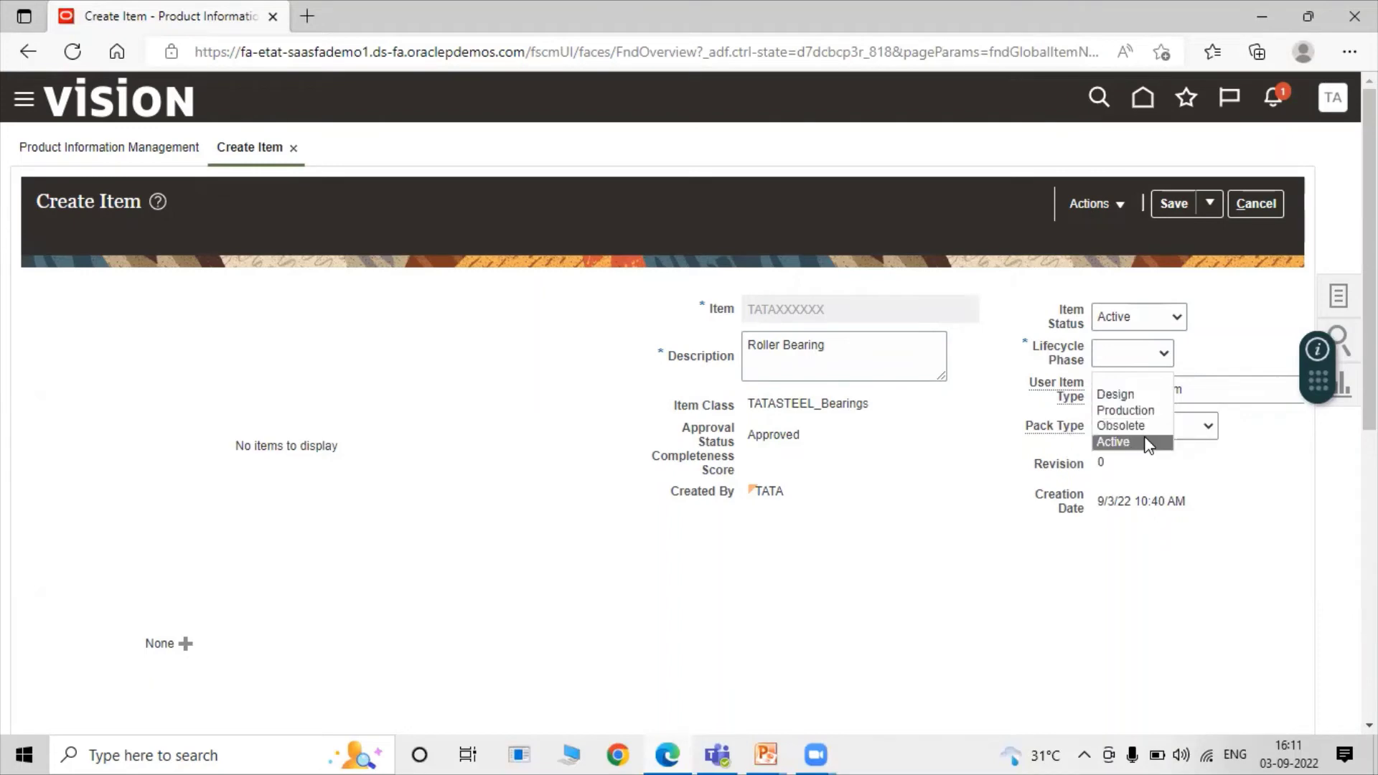
click(1124, 442)
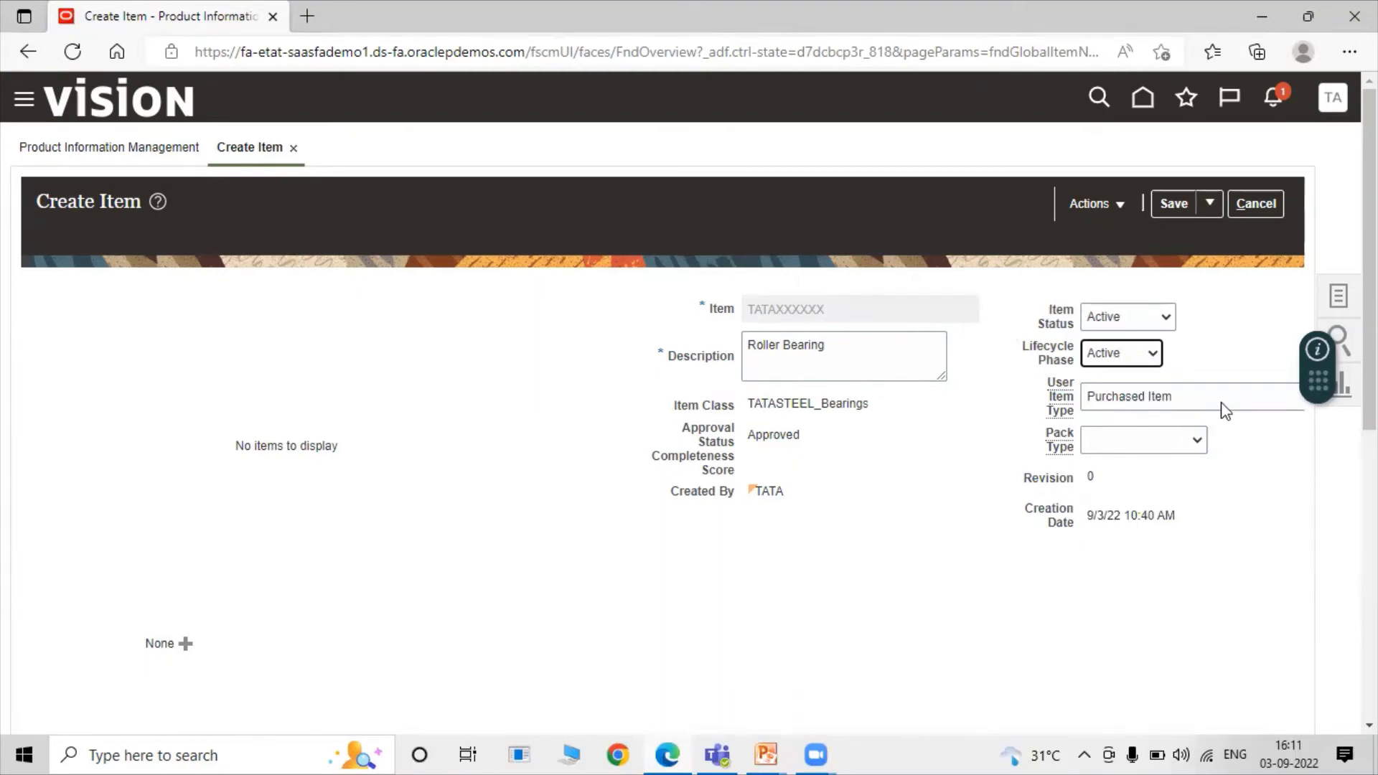
Set the item's mandatory primary unit of measure to Ea
scroll(1148, 431, down, 3)
scroll(971, 354, up, 3)
scroll(902, 403, down, 7)
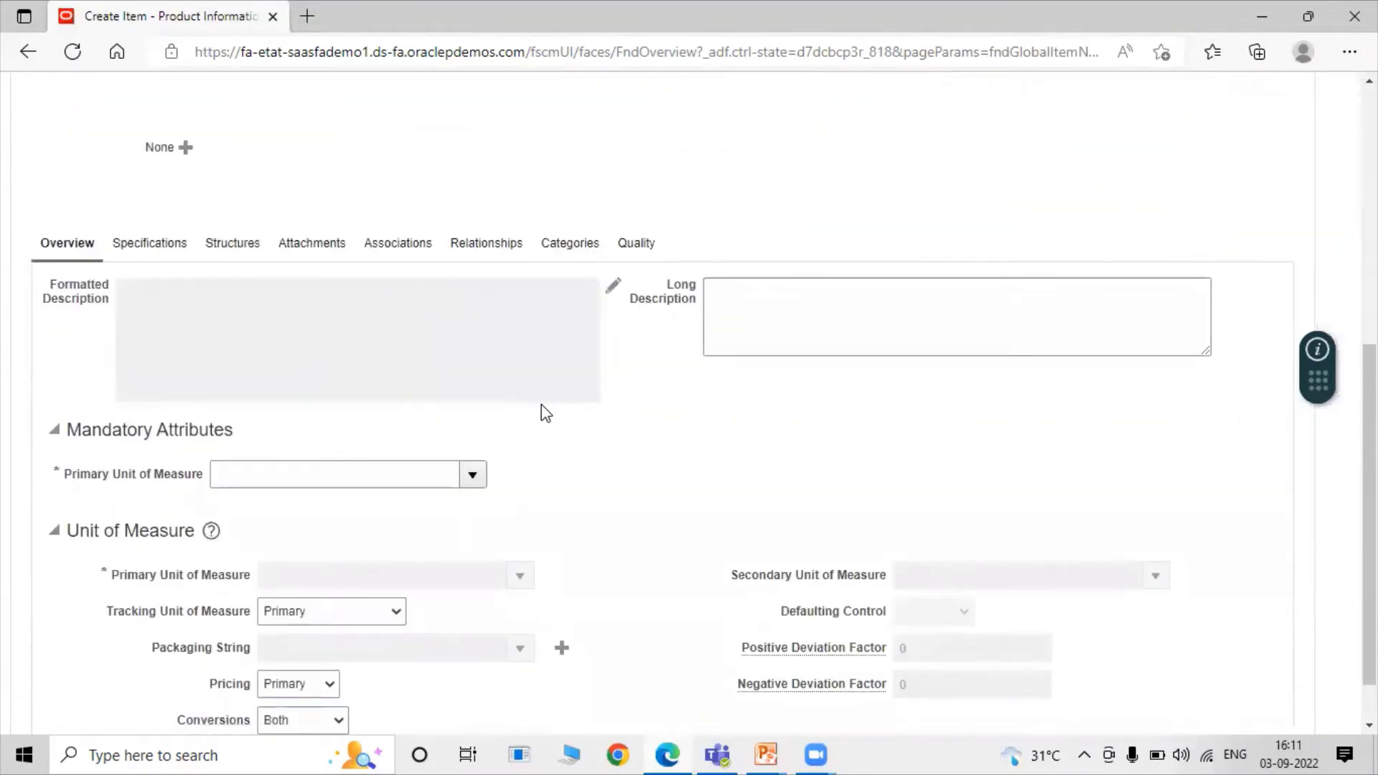
scroll(836, 224, up, 6)
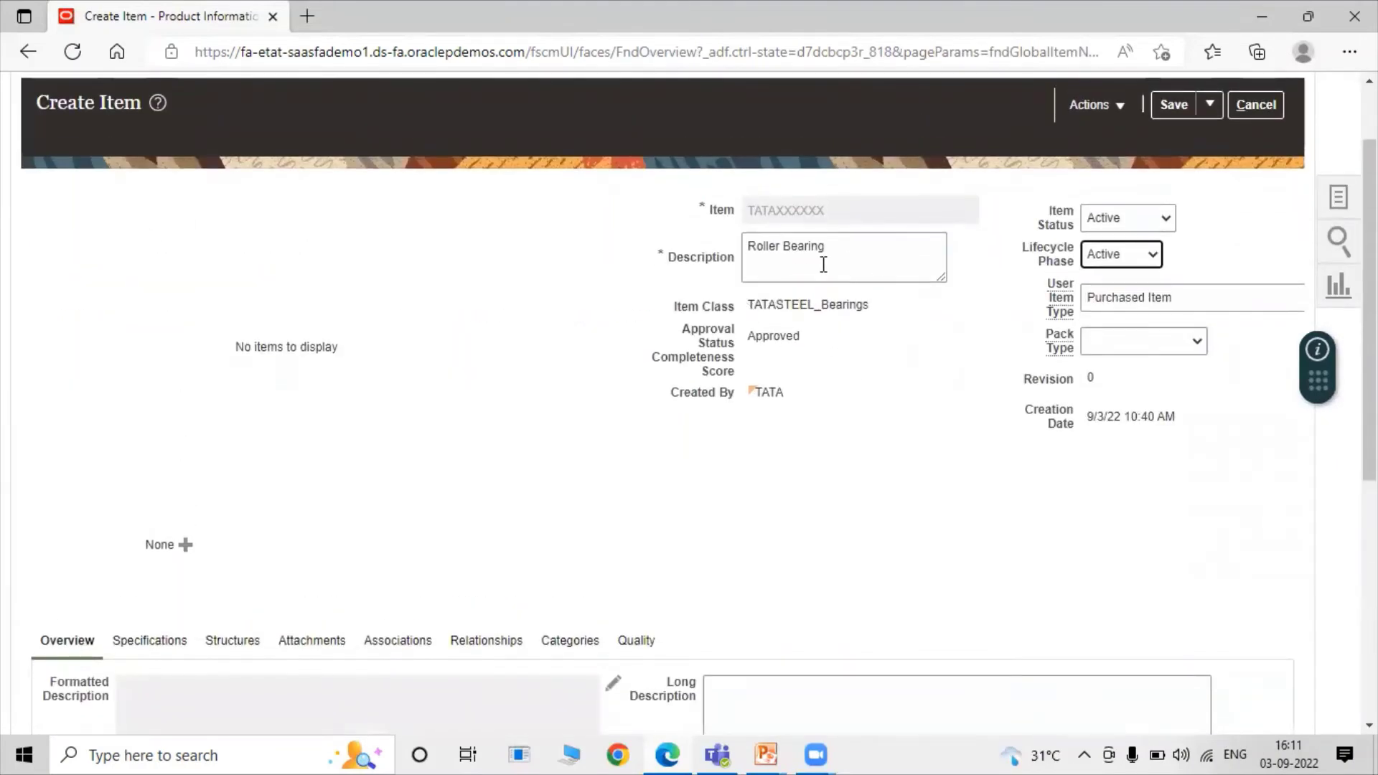
scroll(768, 280, down, 6)
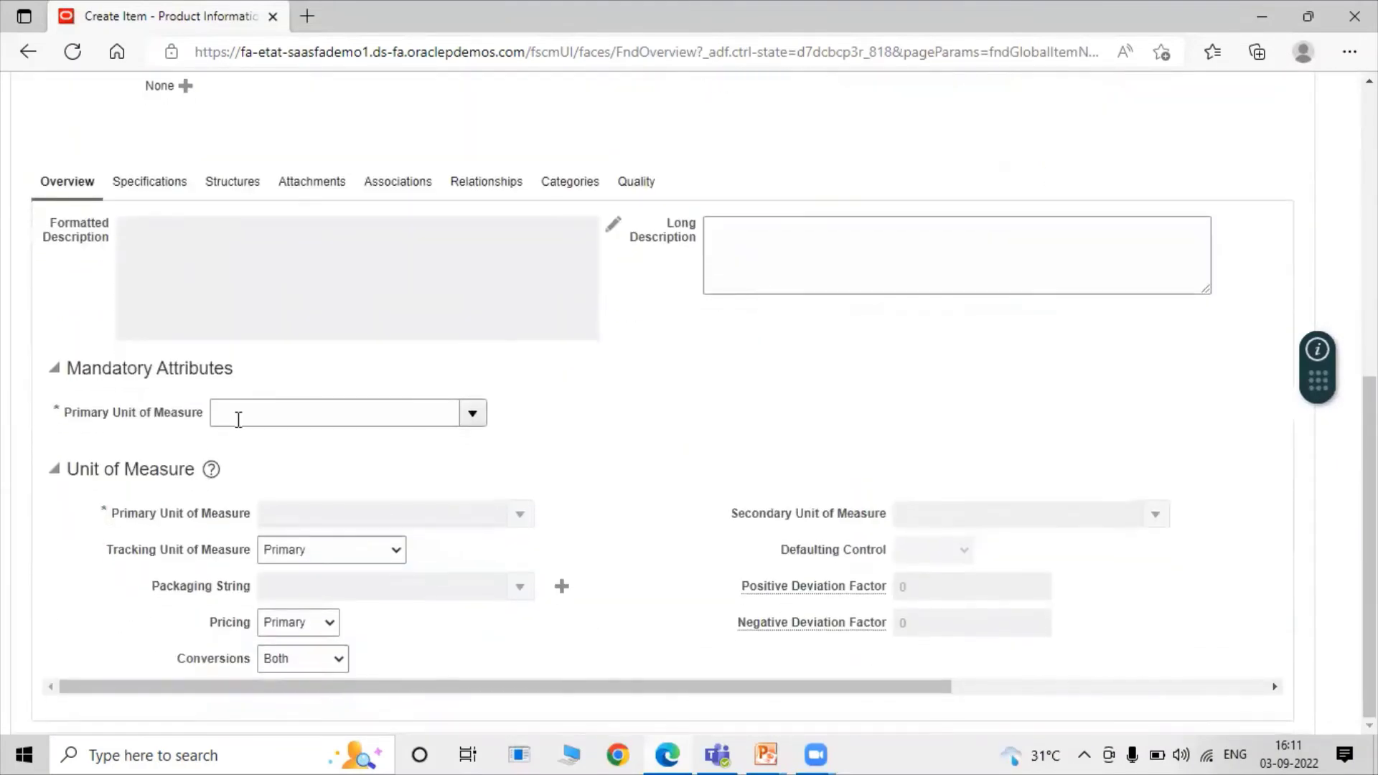
click(473, 414)
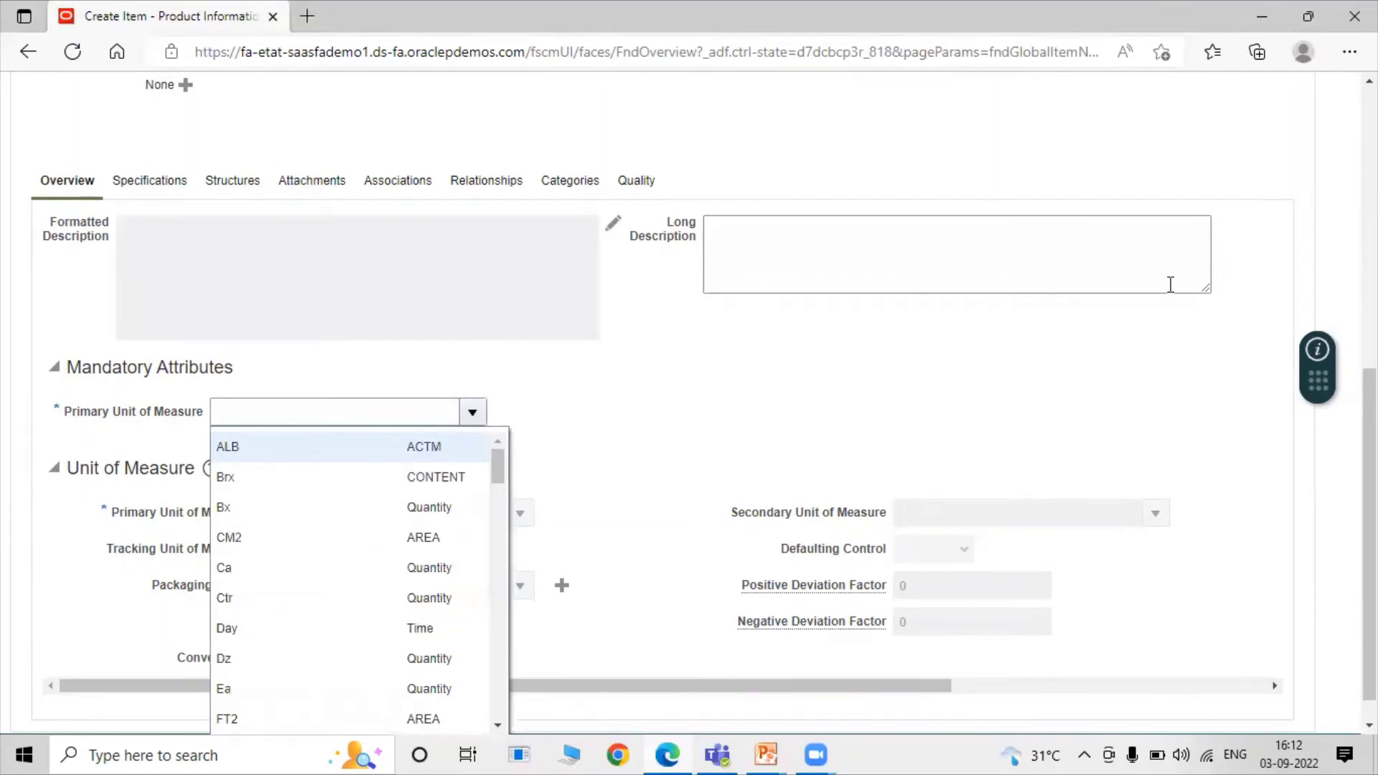
scroll(1369, 546, down, 1)
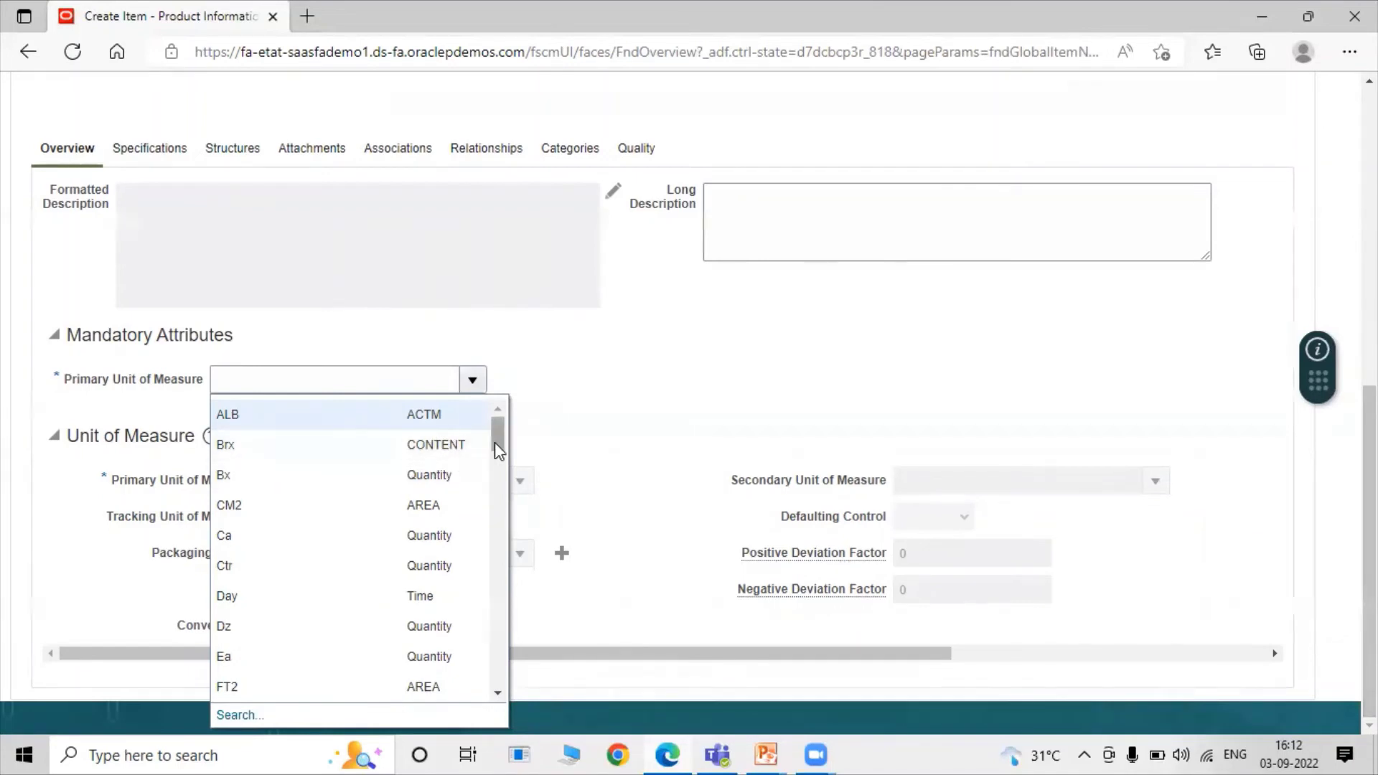
scroll(503, 442, down, 1)
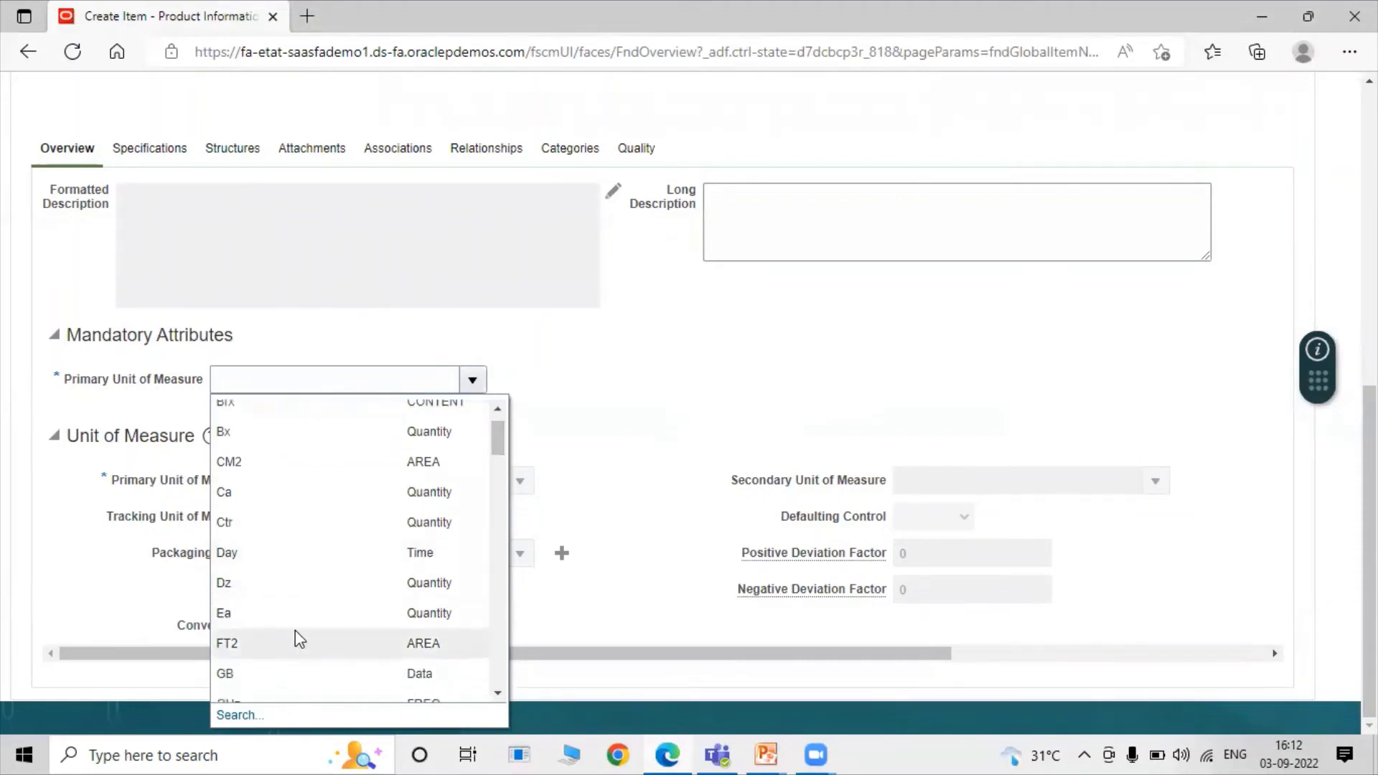
click(365, 617)
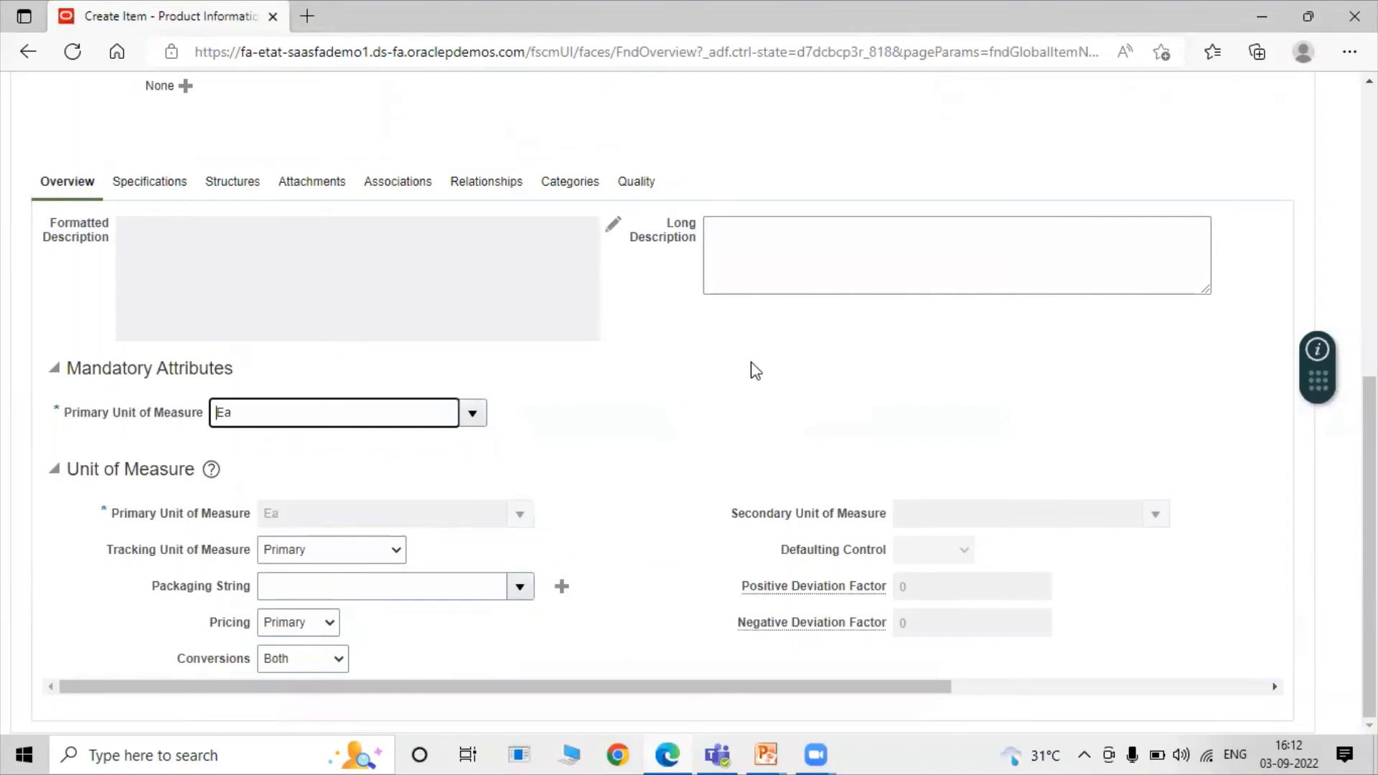
click(695, 392)
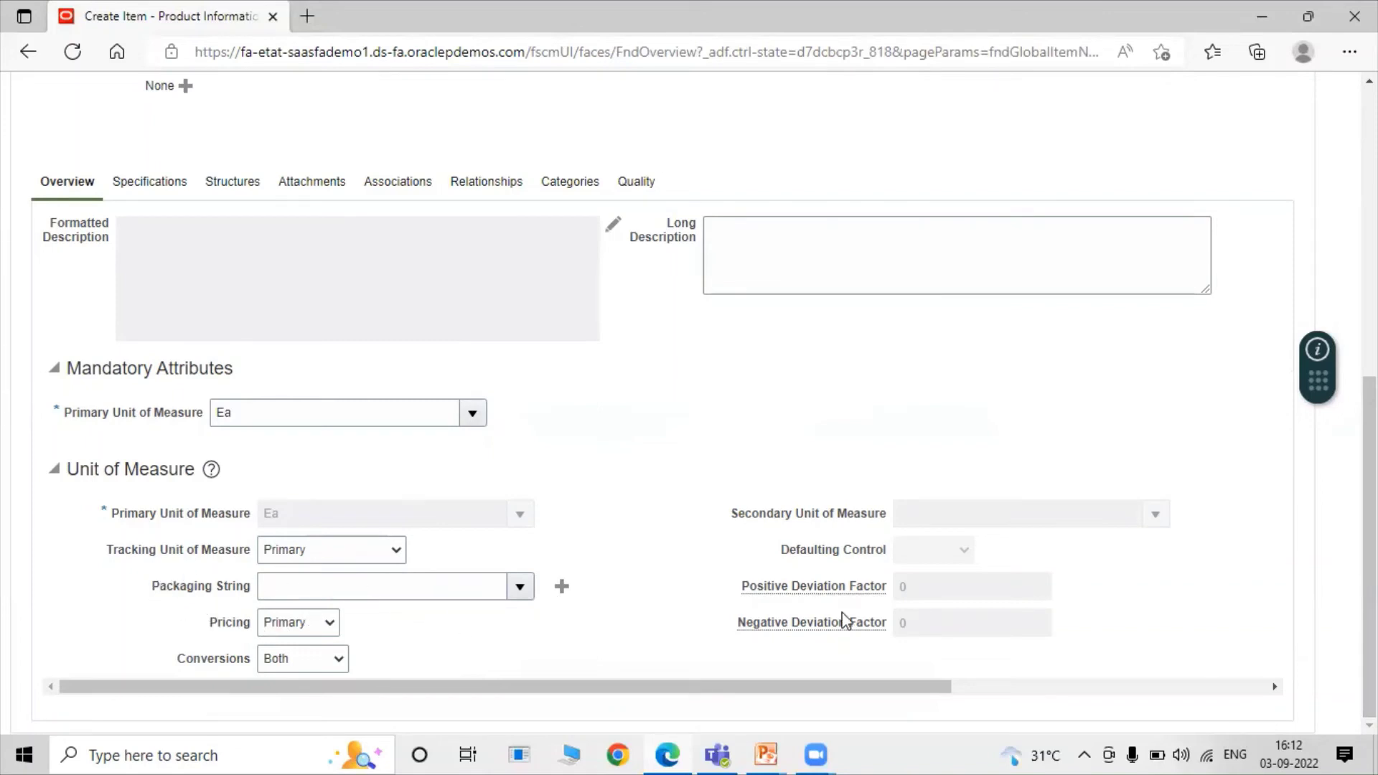
click(267, 651)
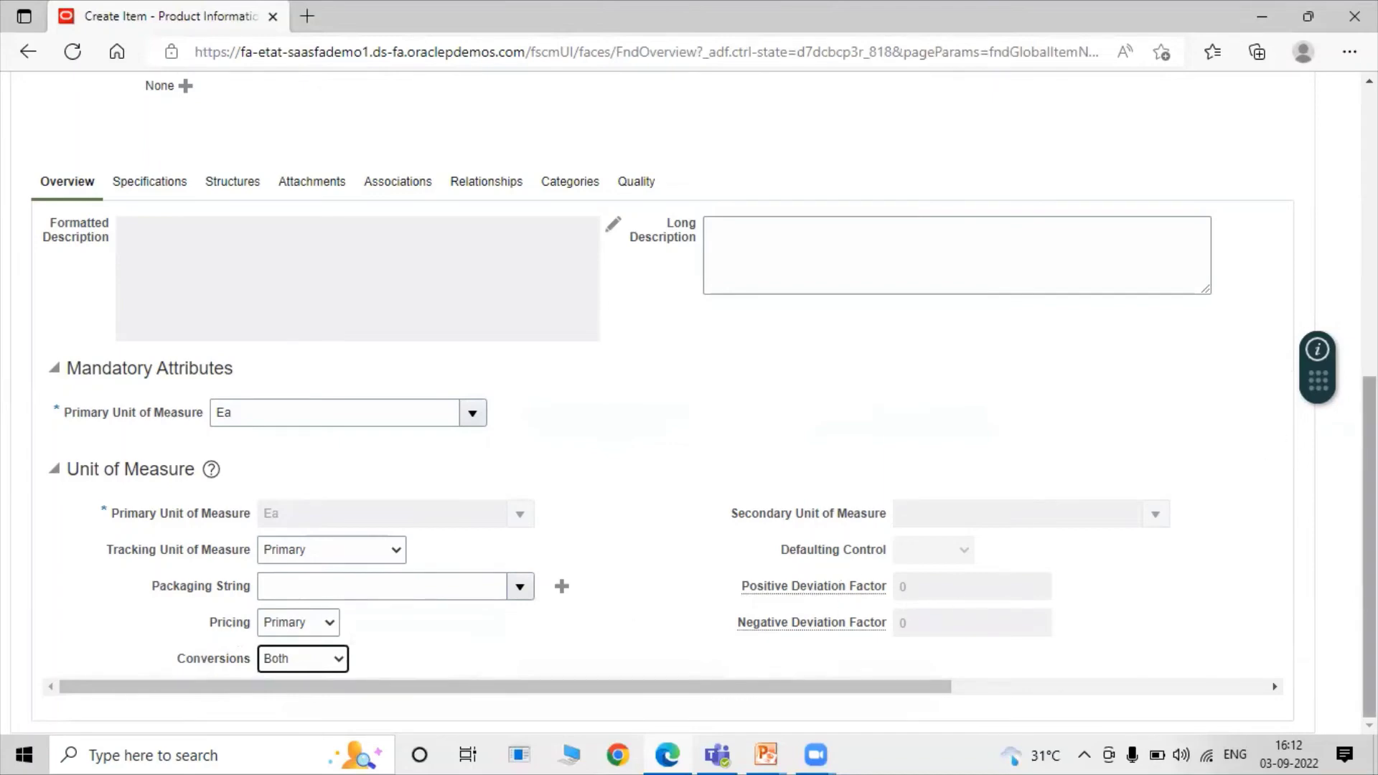
scroll(1369, 545, up, 1)
scroll(1369, 545, down, 1)
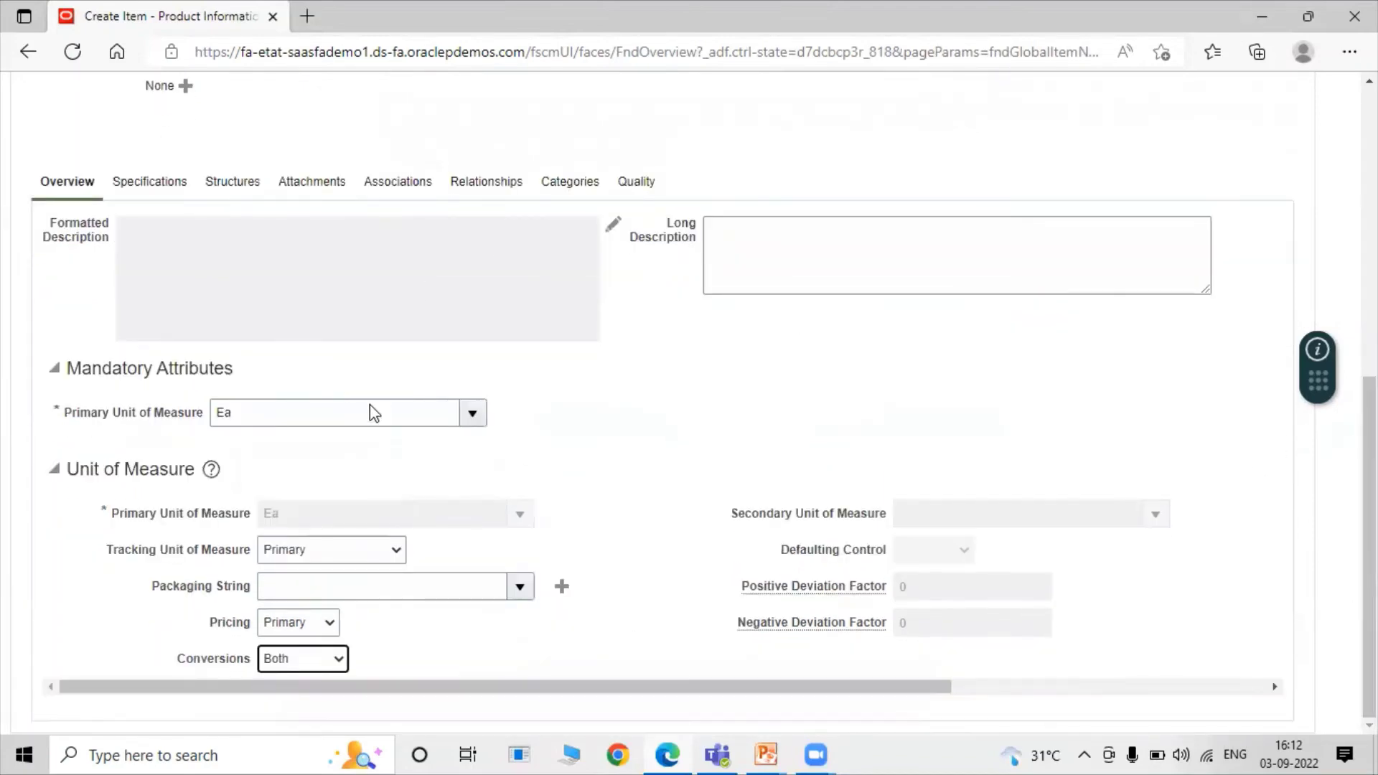
scroll(1369, 545, up, 3)
scroll(1369, 546, down, 2)
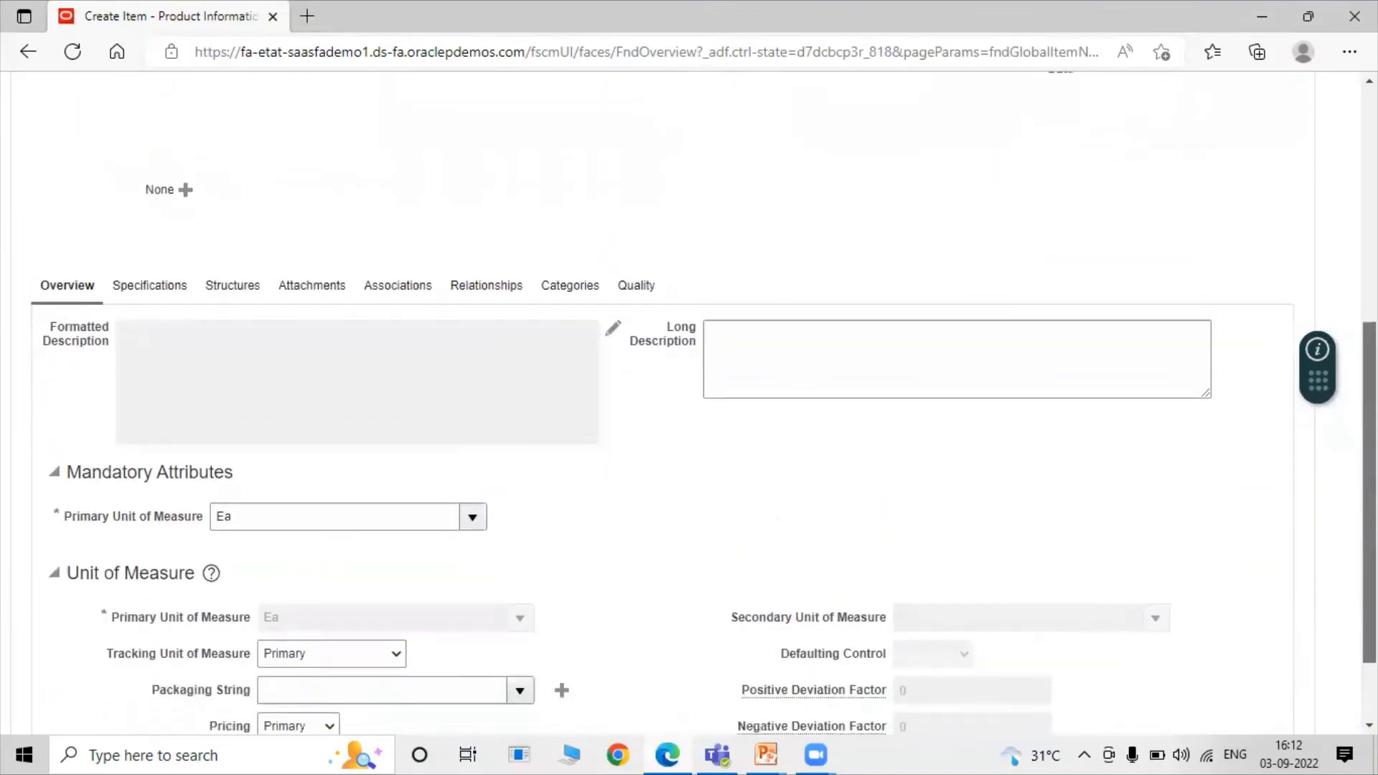
scroll(660, 402, up, 2)
scroll(668, 404, down, 3)
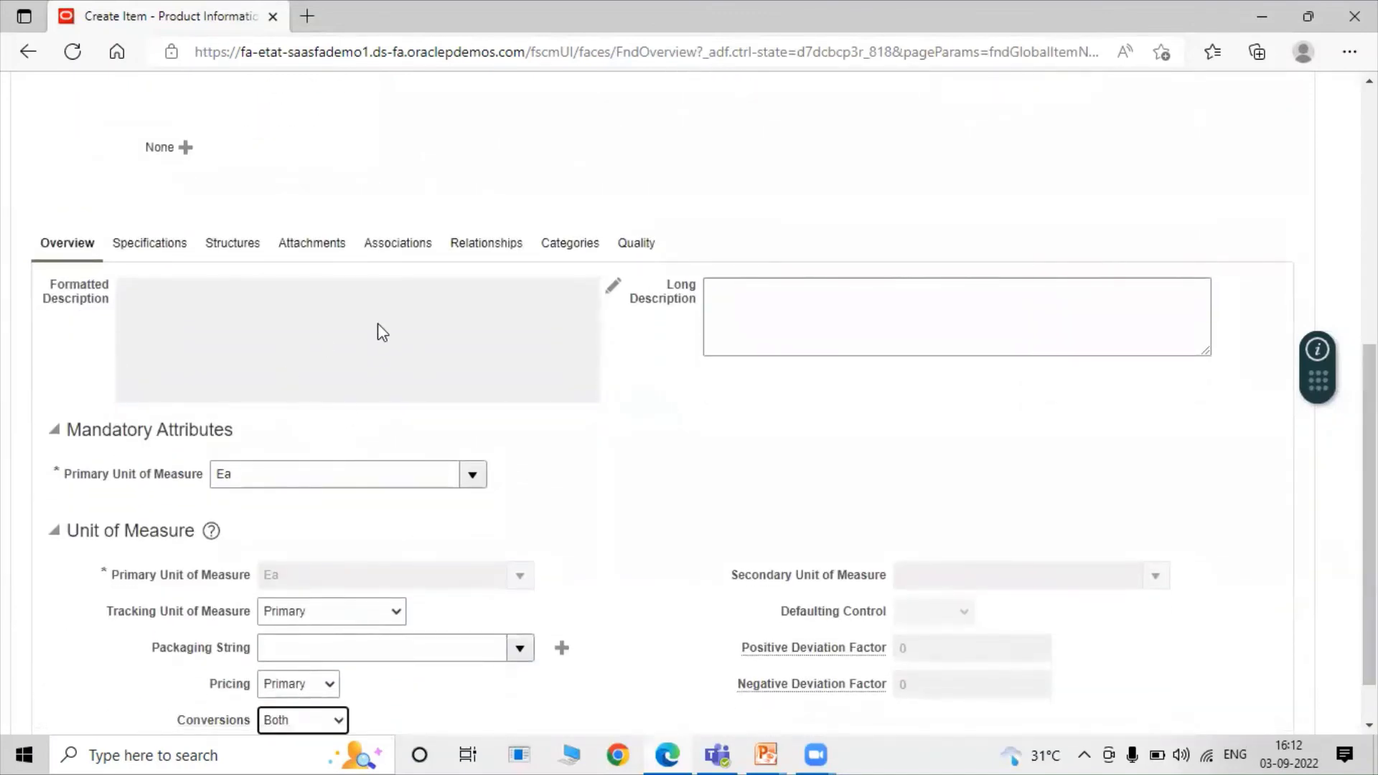
Associate the Roller Bearing item with the TATA_NY_ORG organization in addition to its master organization
click(399, 244)
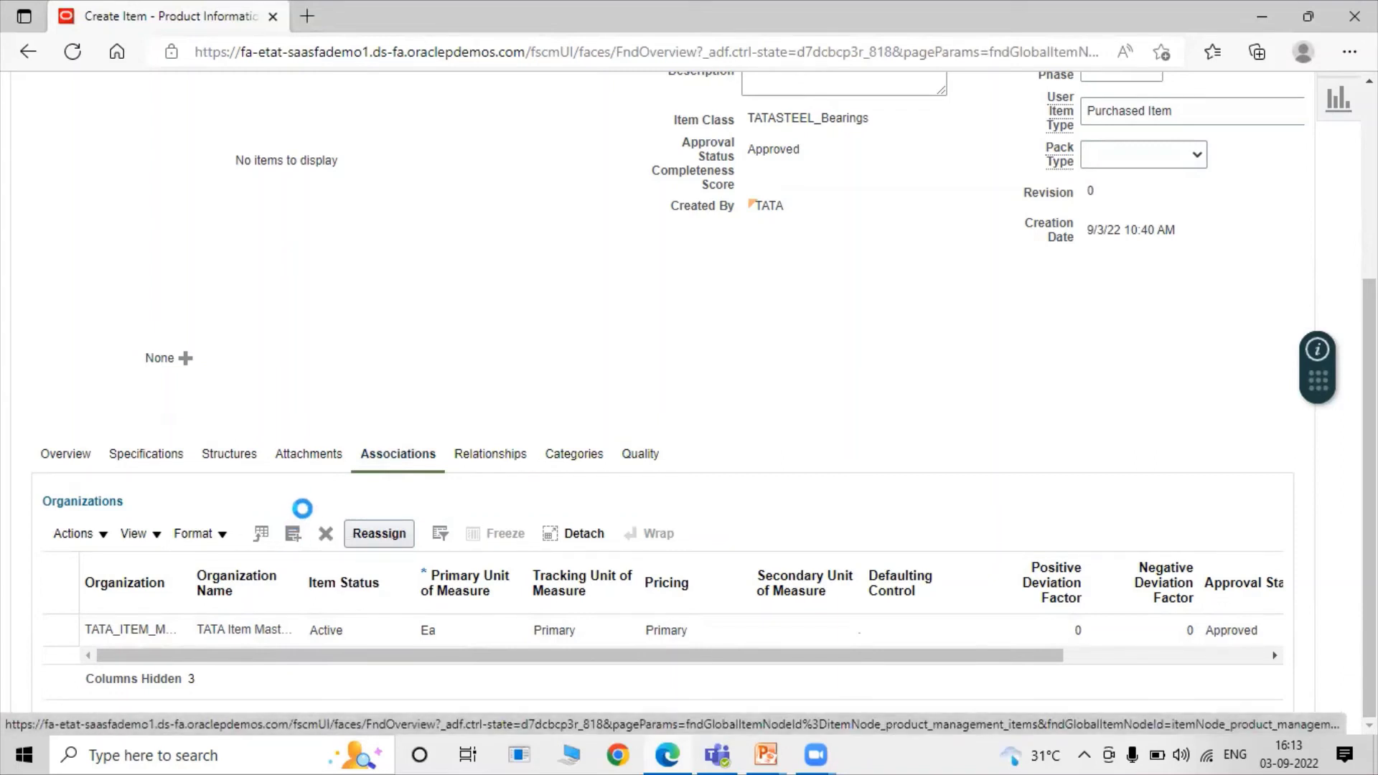
click(294, 535)
click(714, 234)
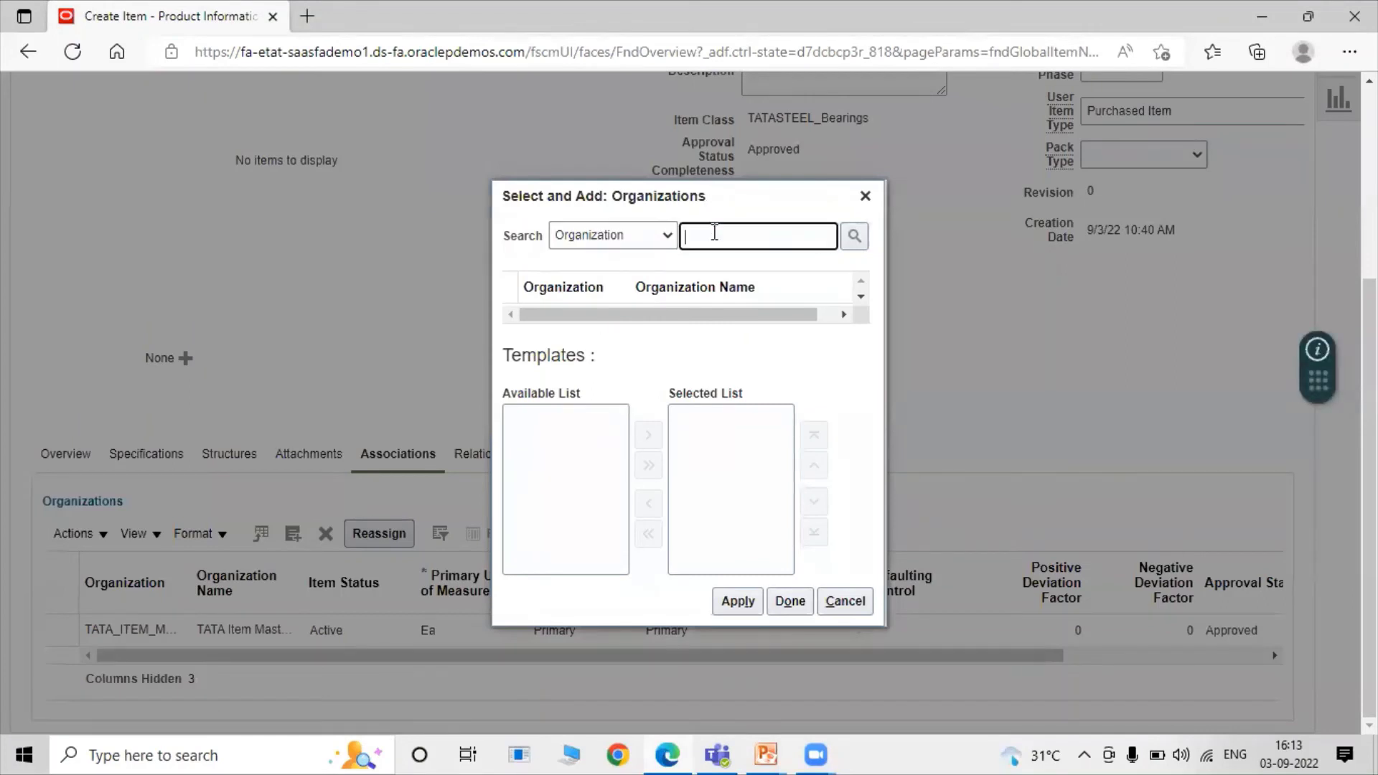
click(854, 236)
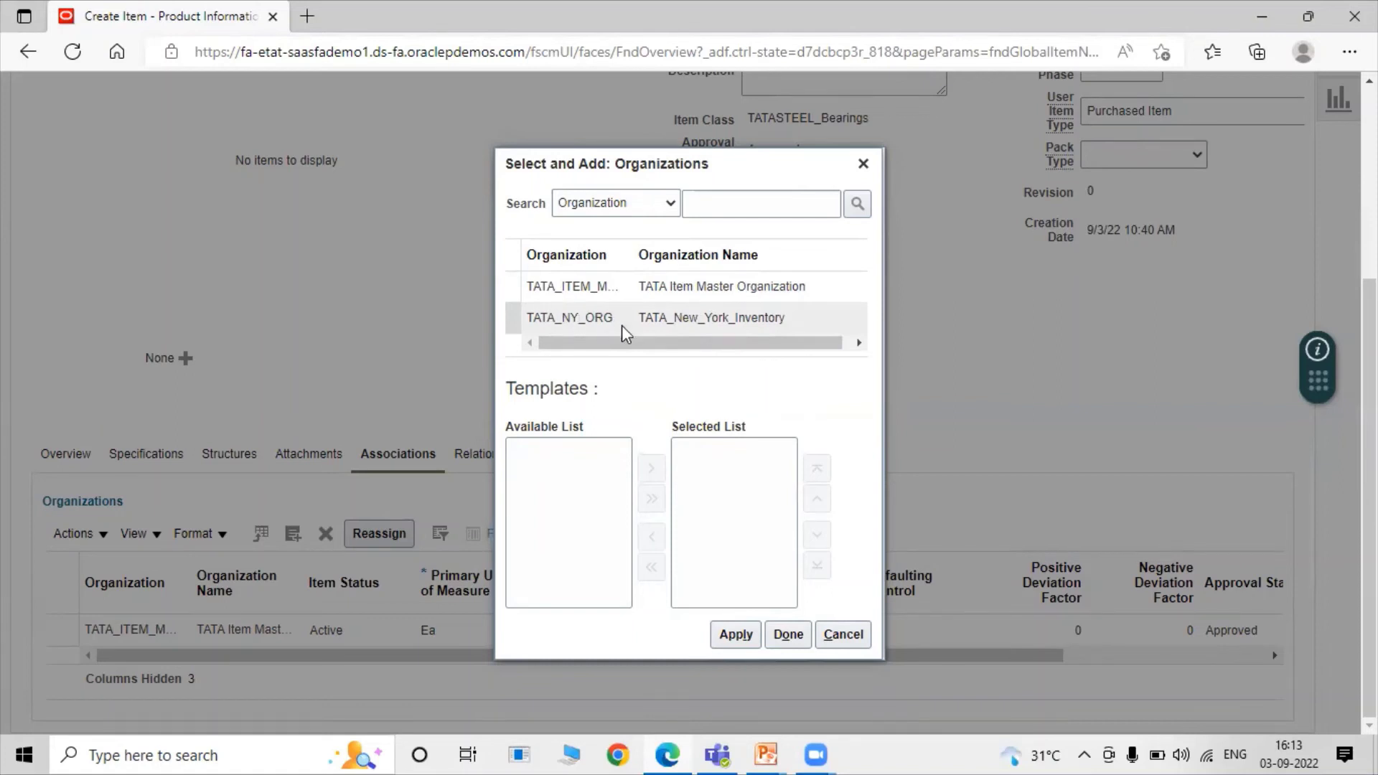
click(742, 320)
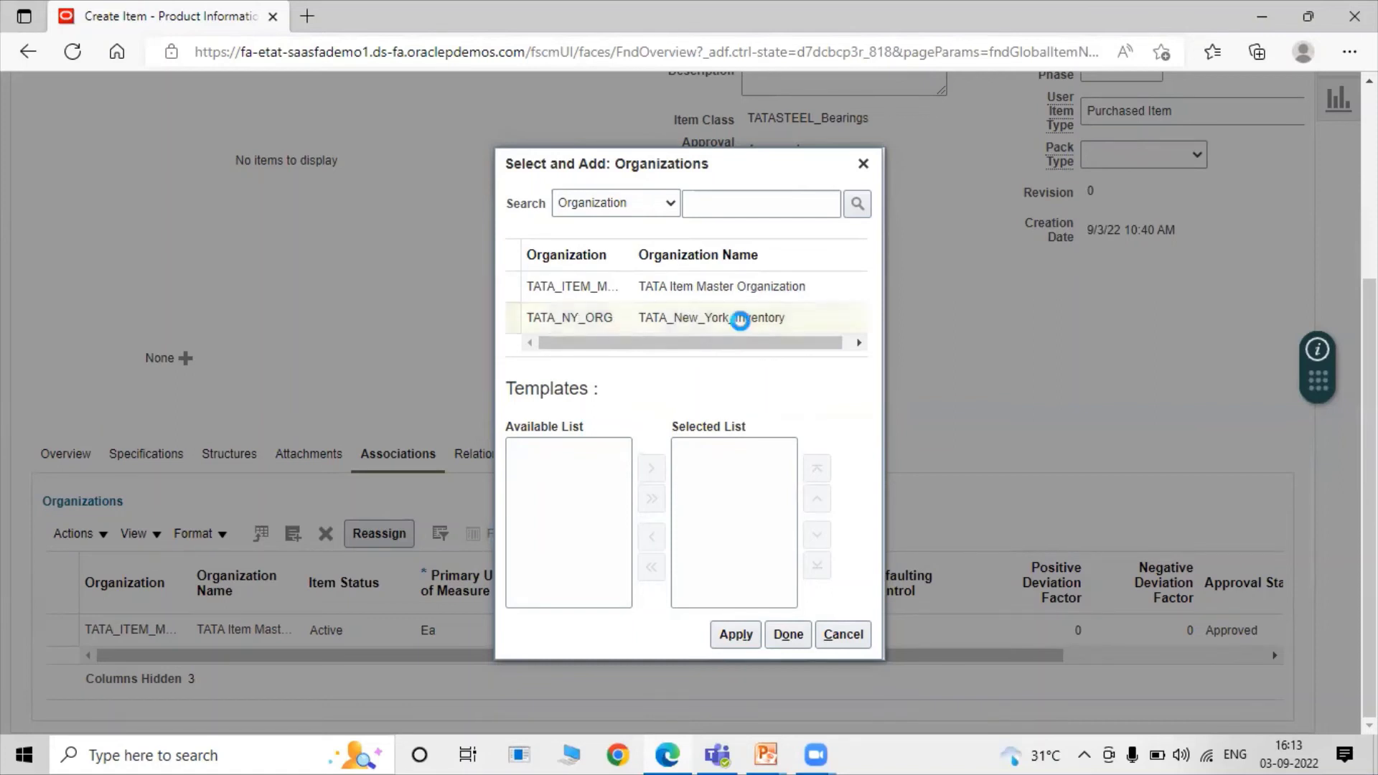
click(736, 635)
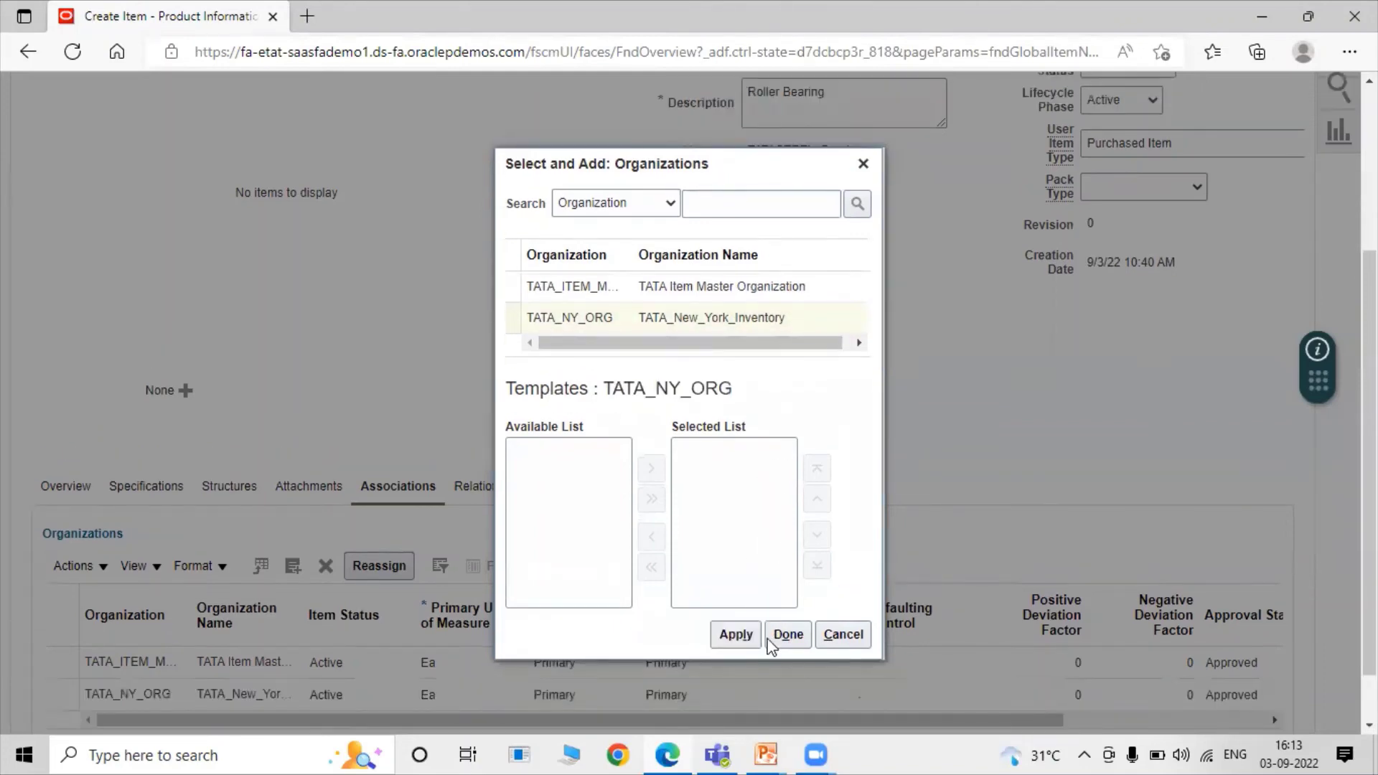
click(788, 634)
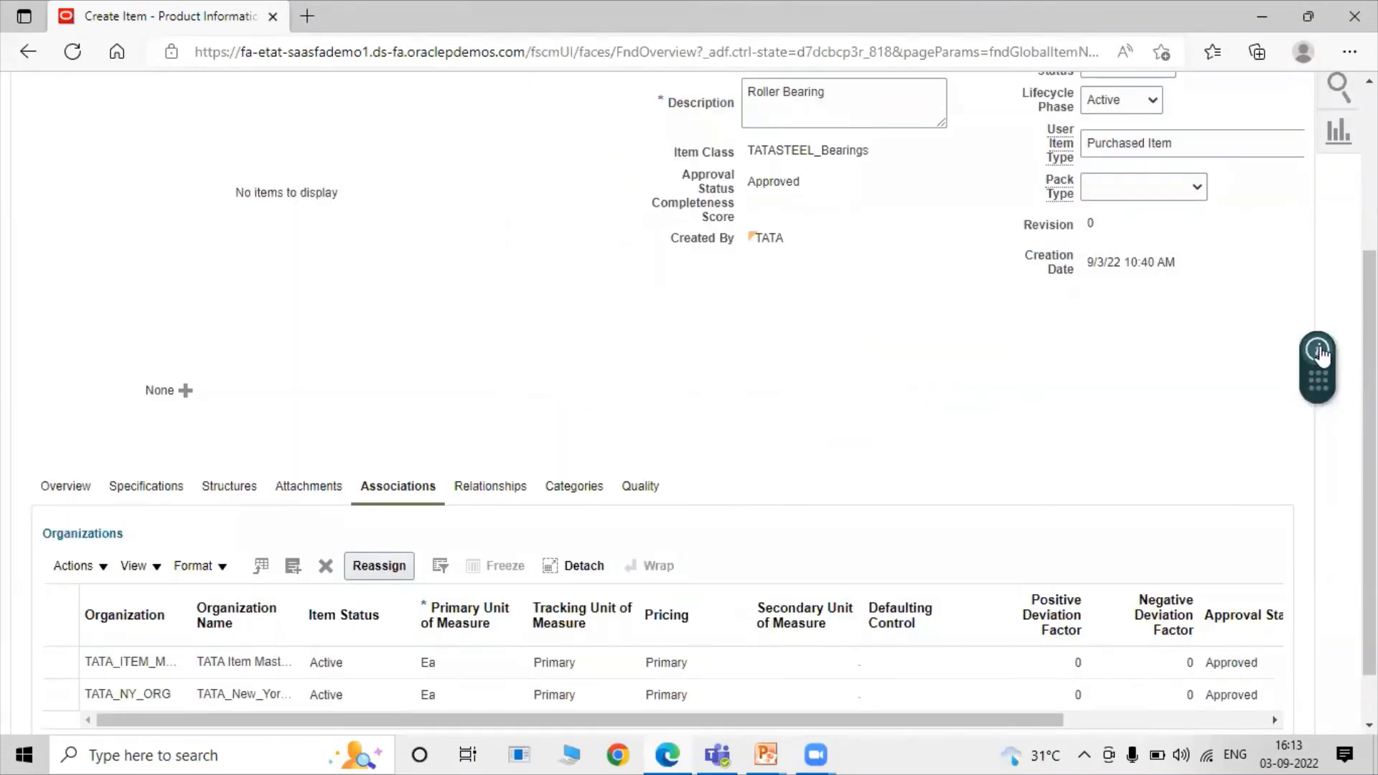
Review the new item's organization associations, manufacturing specifications such as item structure, costing and WIP, and its structures
scroll(1349, 431, down, 1)
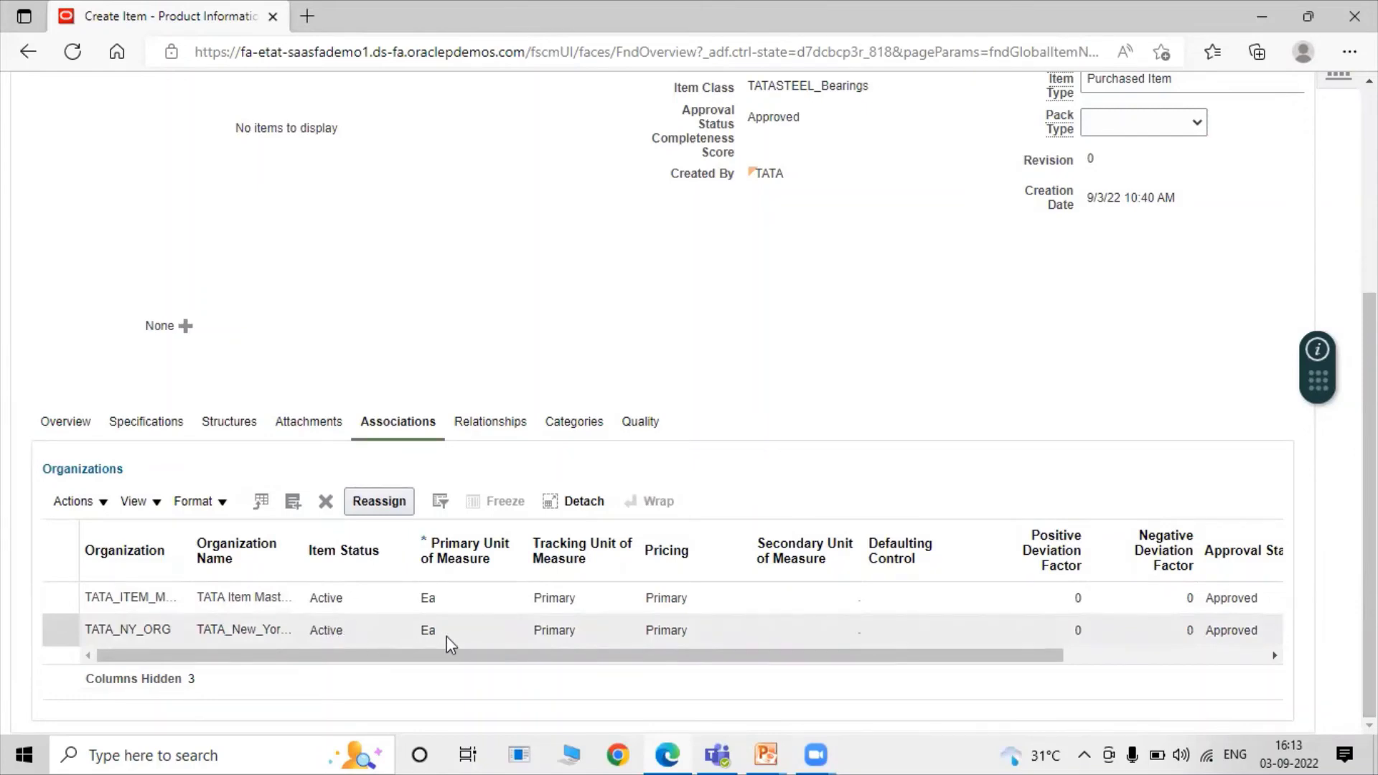
scroll(609, 615, up, 5)
scroll(600, 523, down, 4)
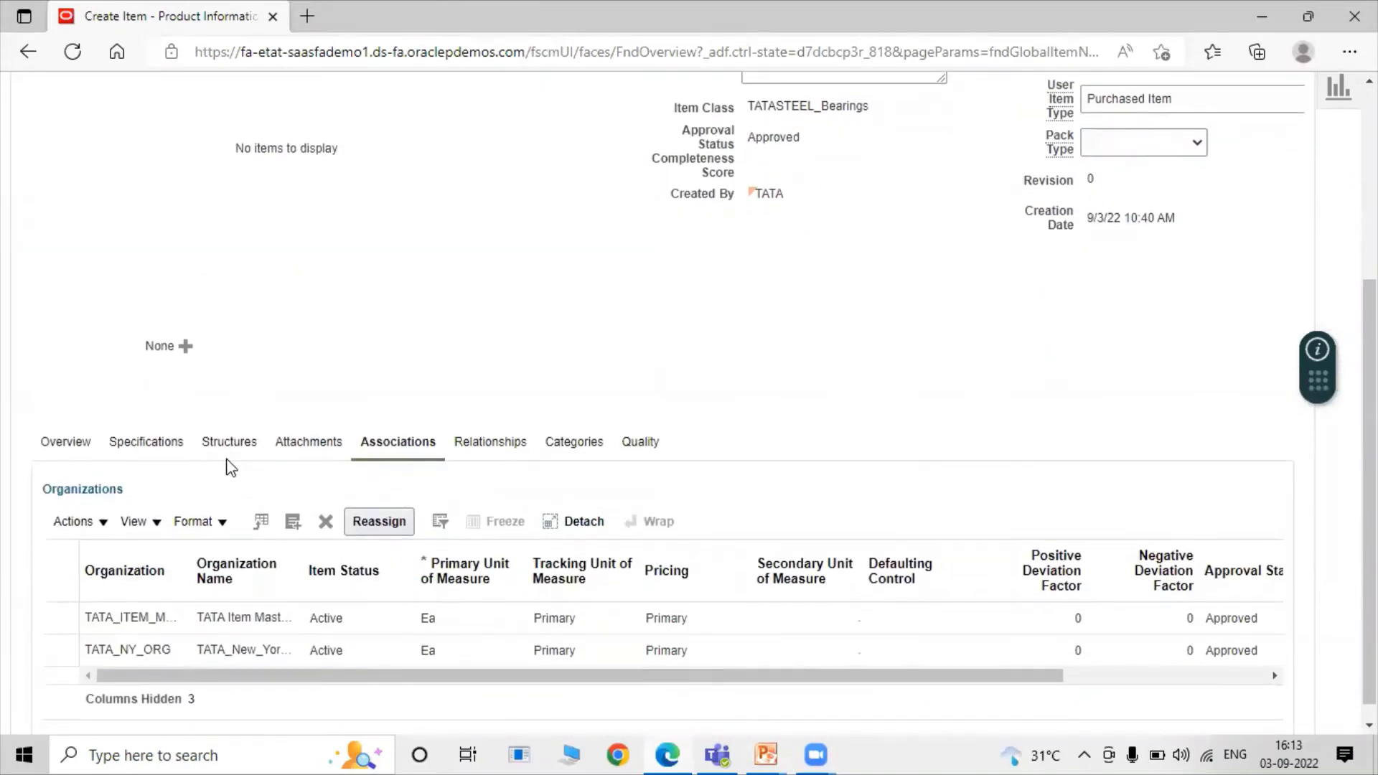
click(150, 440)
scroll(614, 420, down, 3)
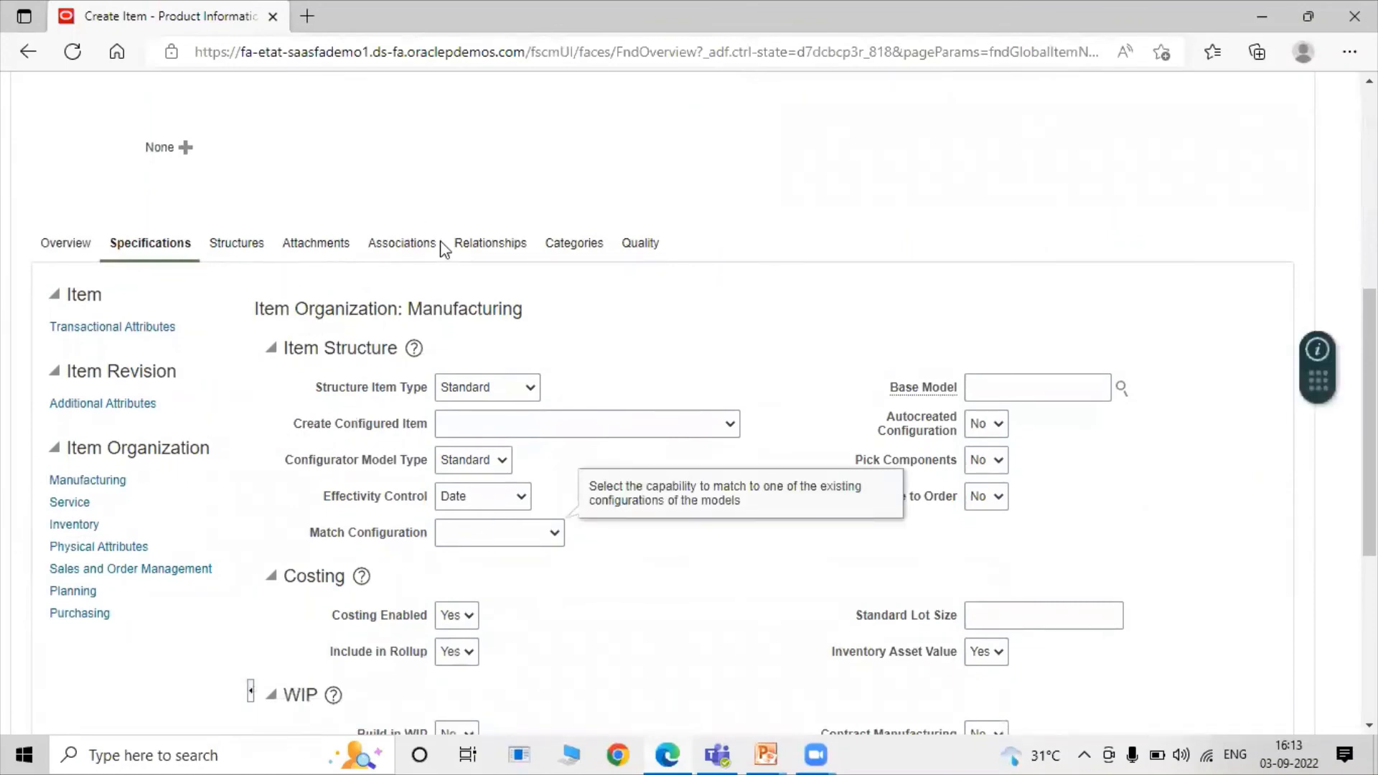
scroll(514, 477, down, 3)
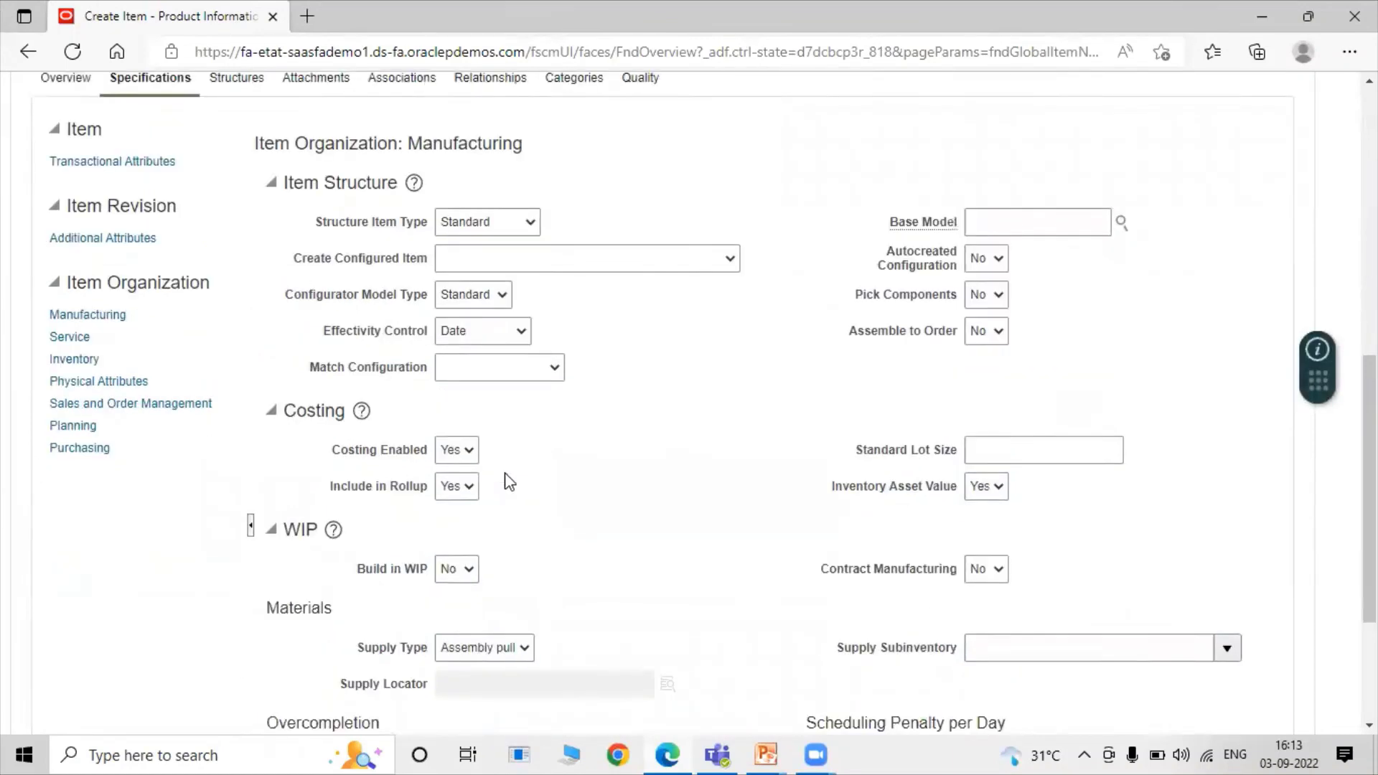
scroll(677, 388, up, 4)
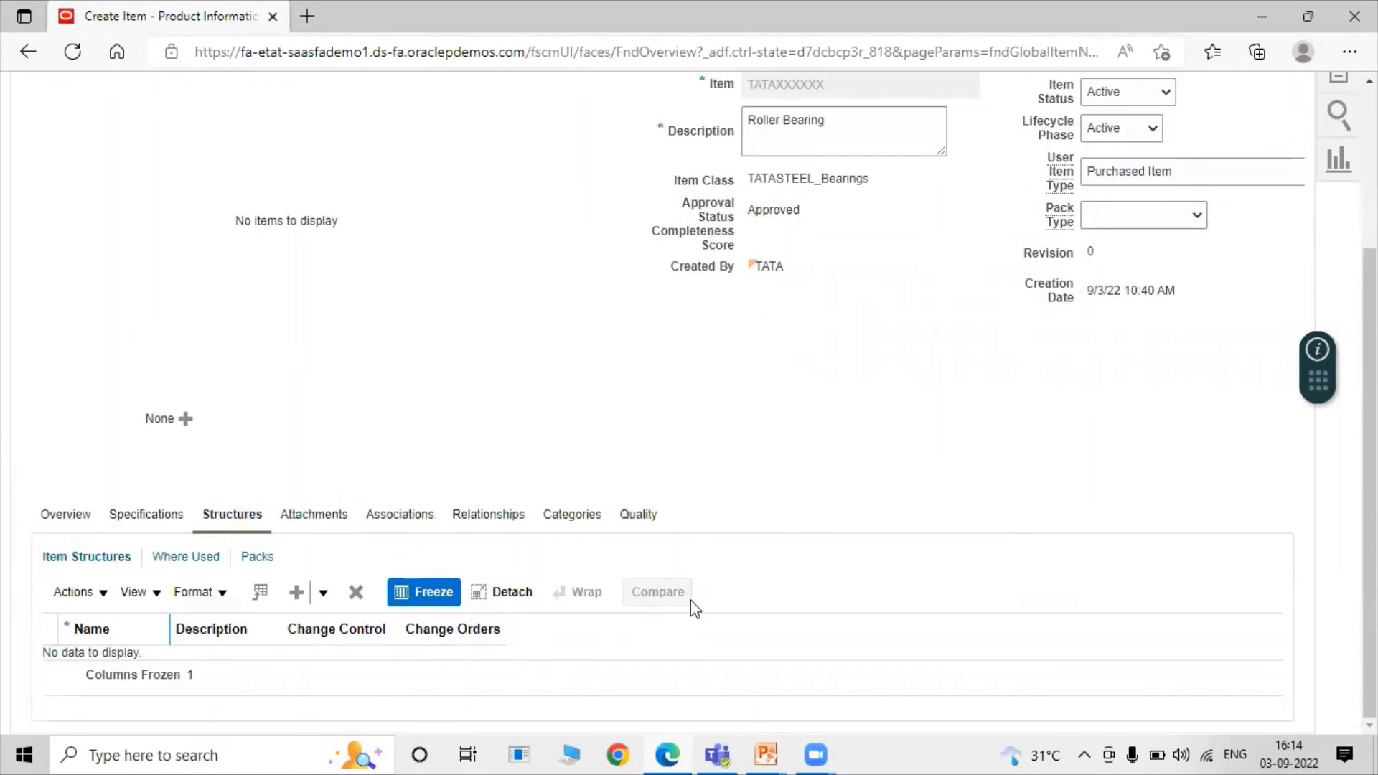
Save the Roller Bearing item and close its creation page
scroll(1096, 560, up, 3)
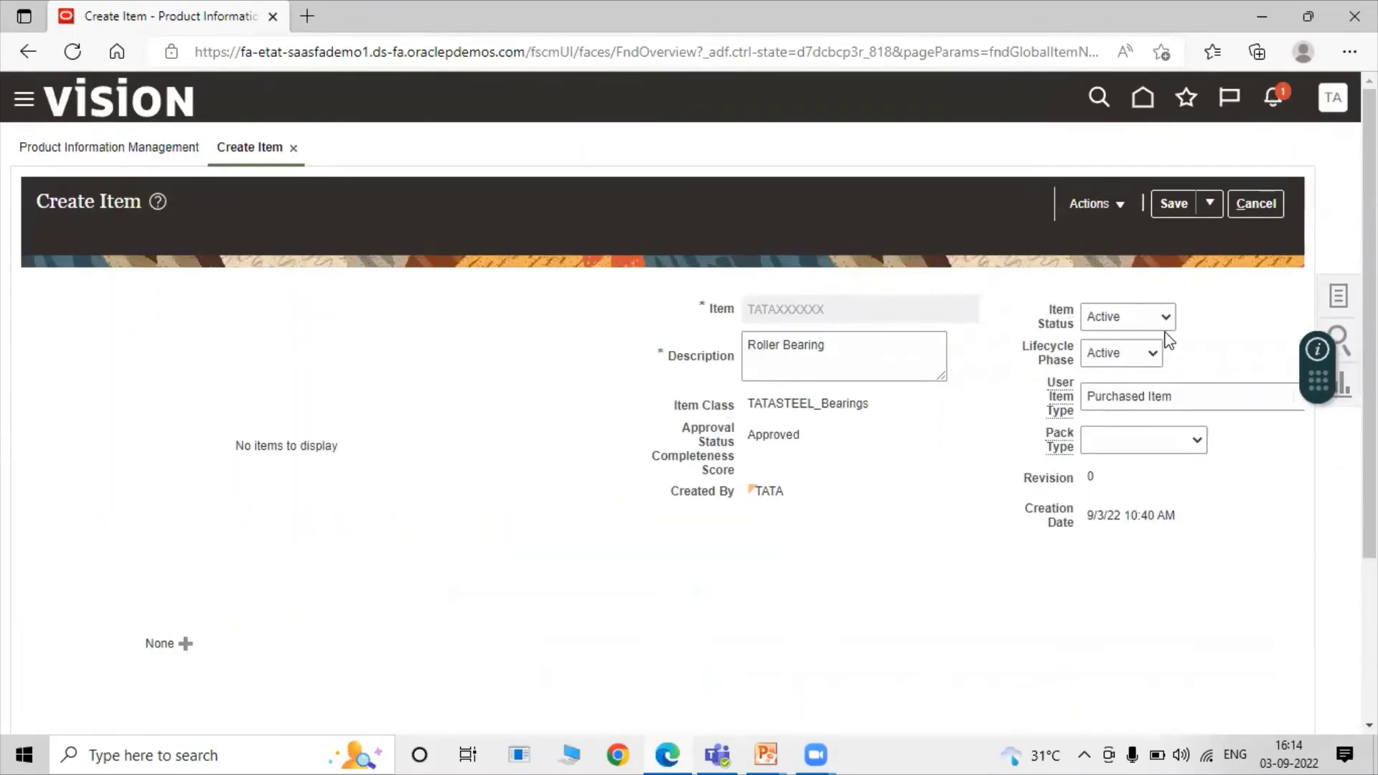
click(1209, 205)
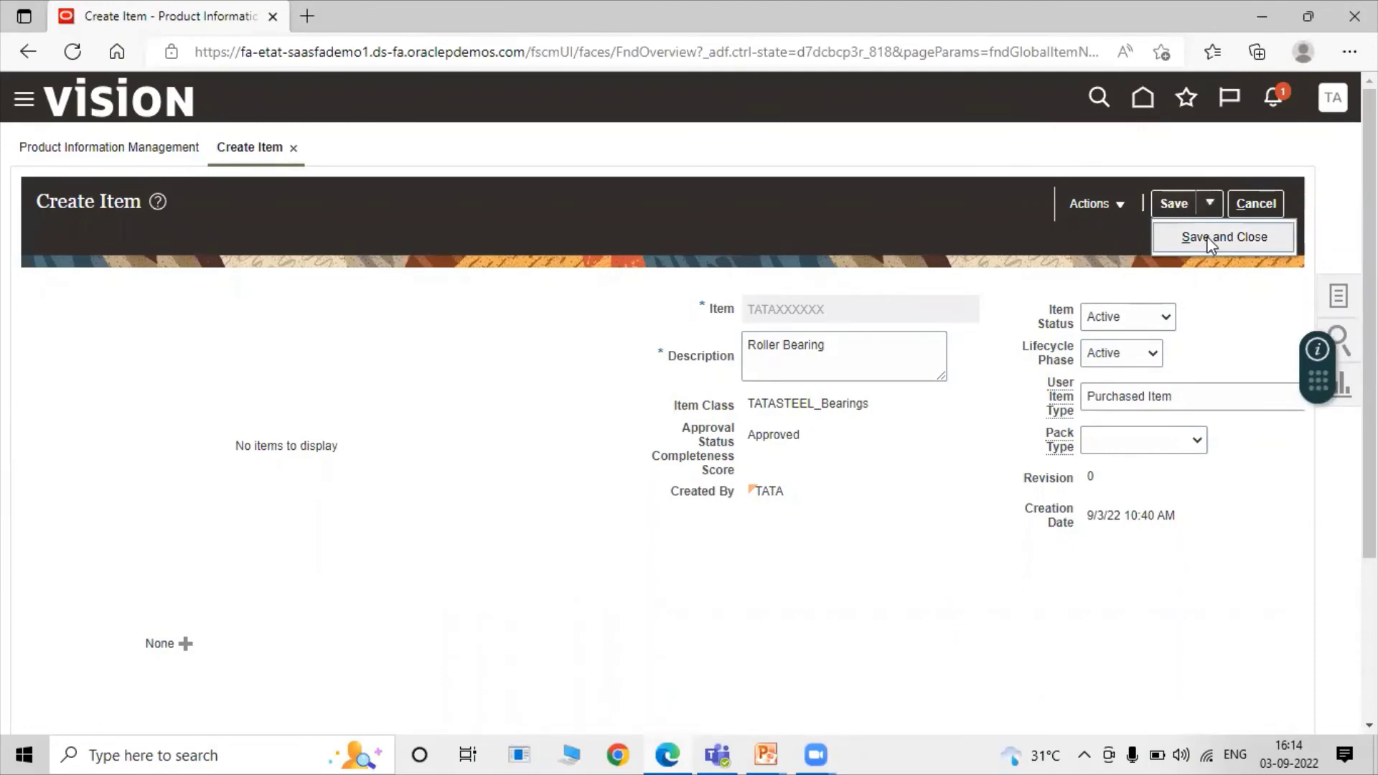
click(1212, 239)
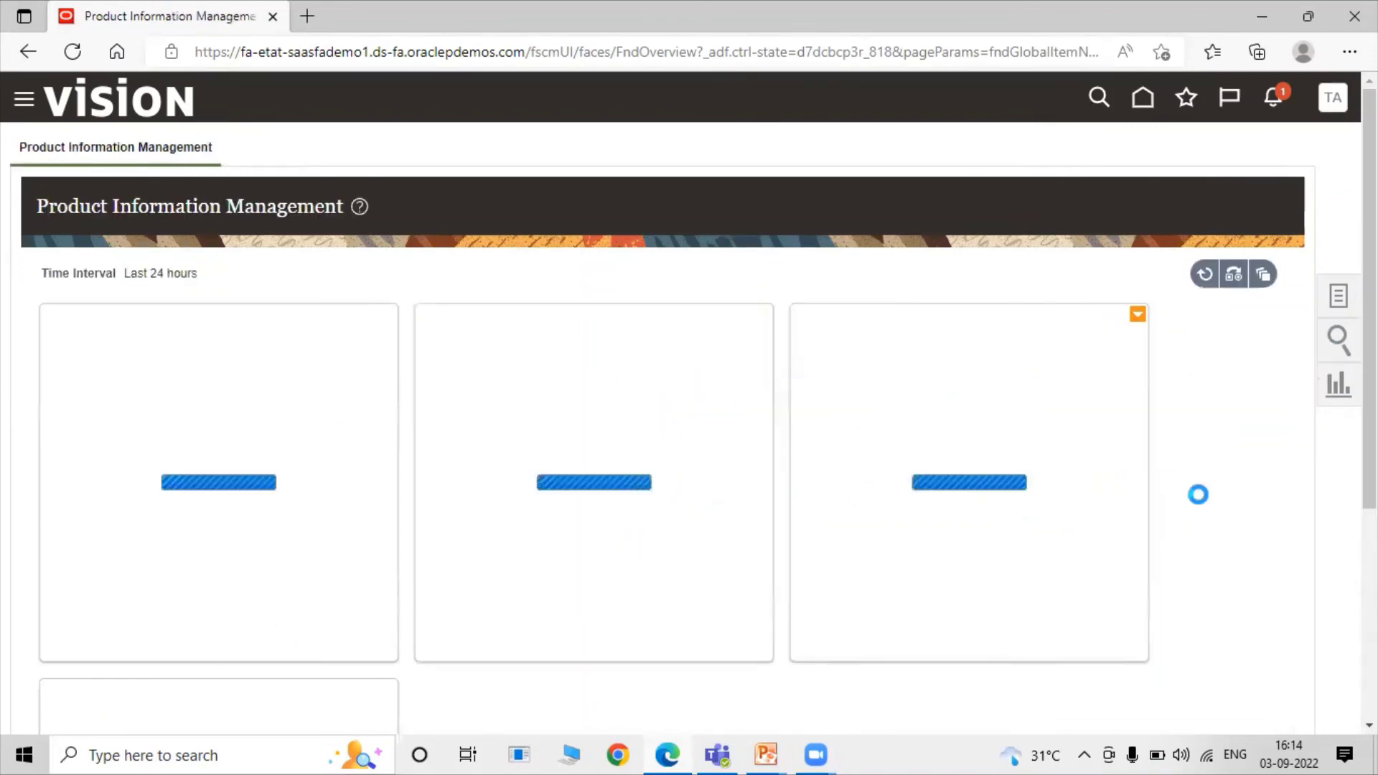
Search the managed items for descriptions starting with Roller Bearing
click(1340, 302)
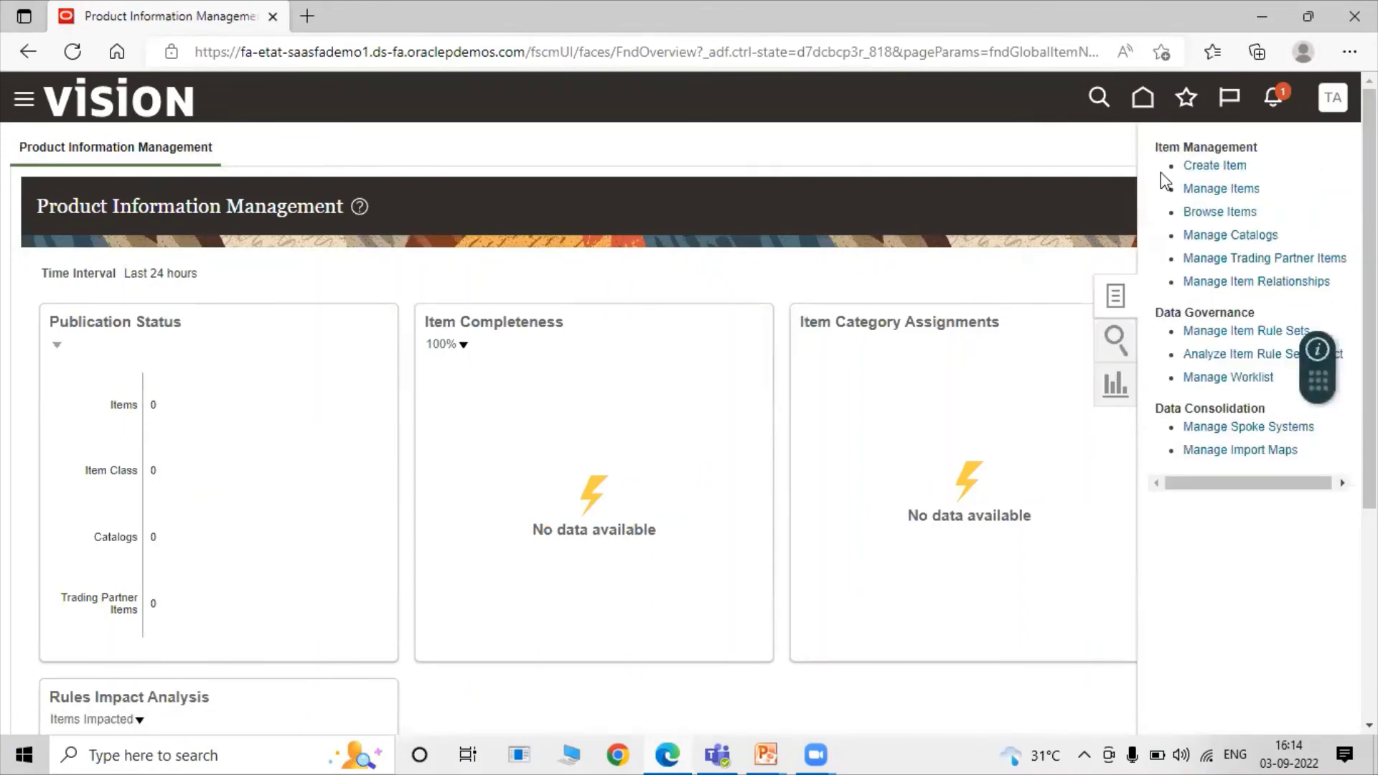
click(1218, 191)
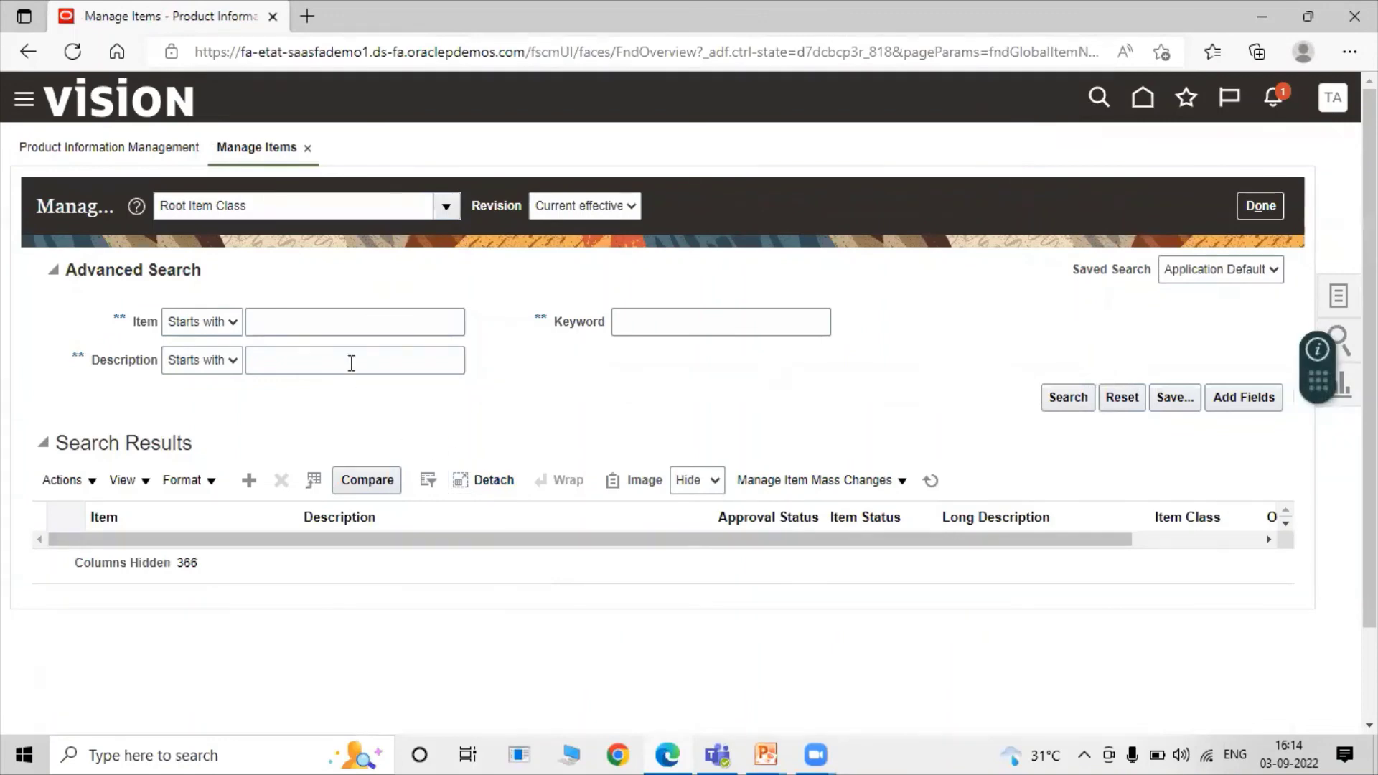
click(359, 361)
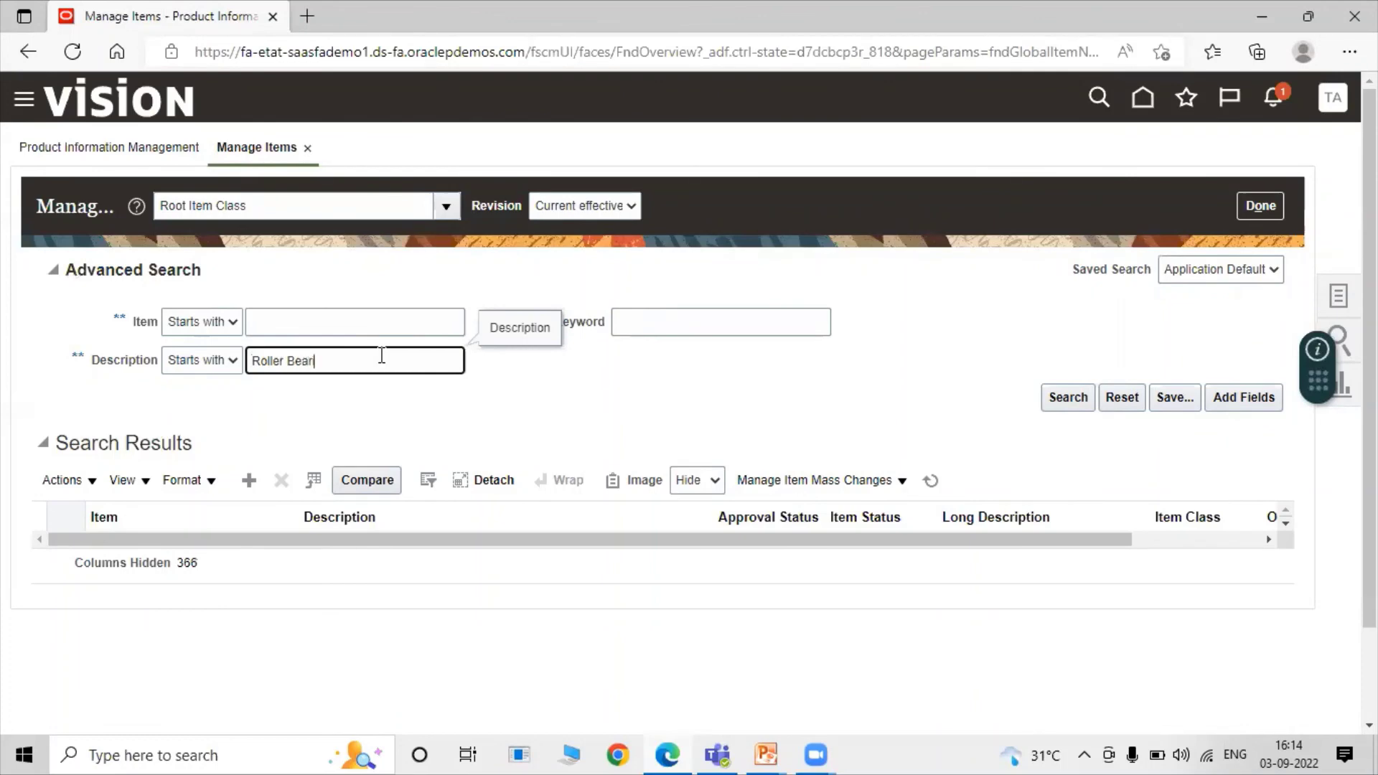
click(1077, 402)
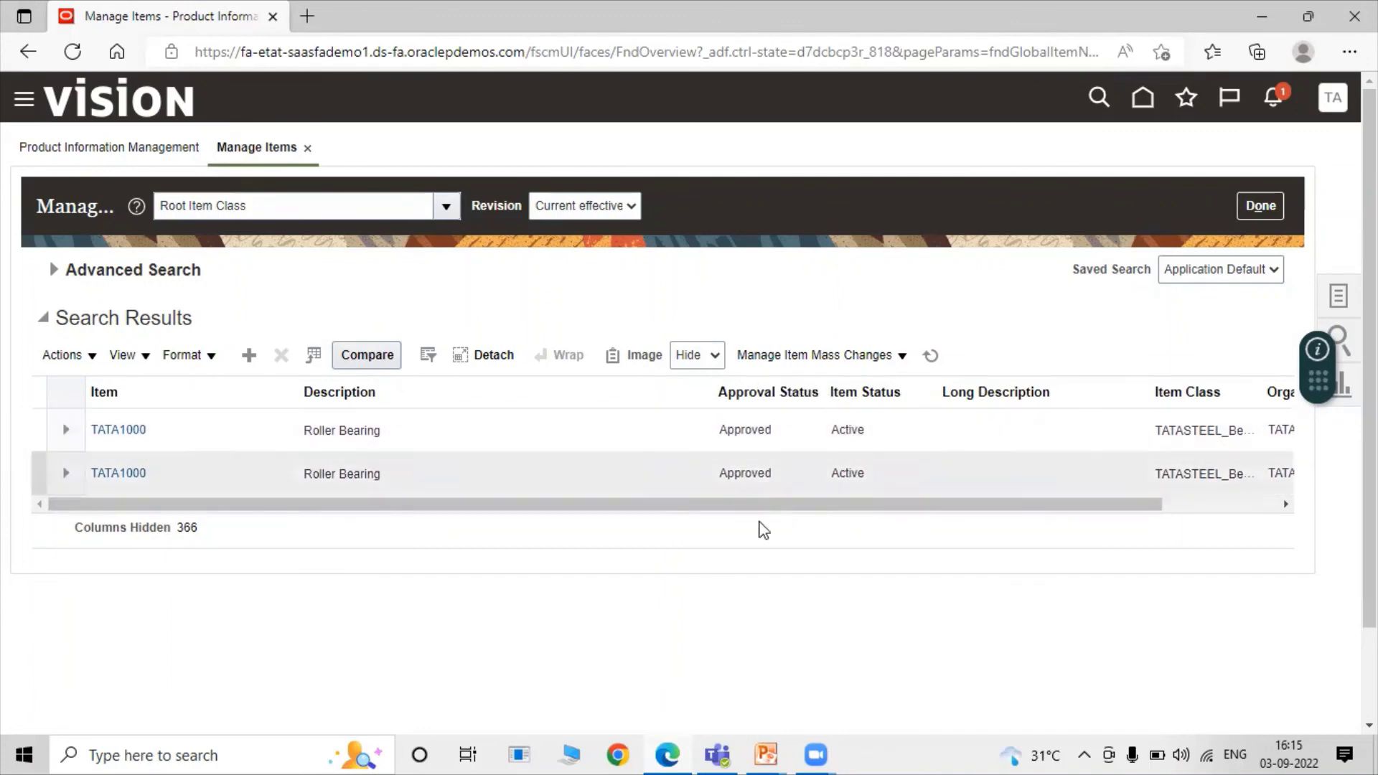
Check which organization each Roller Bearing search result belongs to, and finish managing items
drag(1070, 502, 1223, 486)
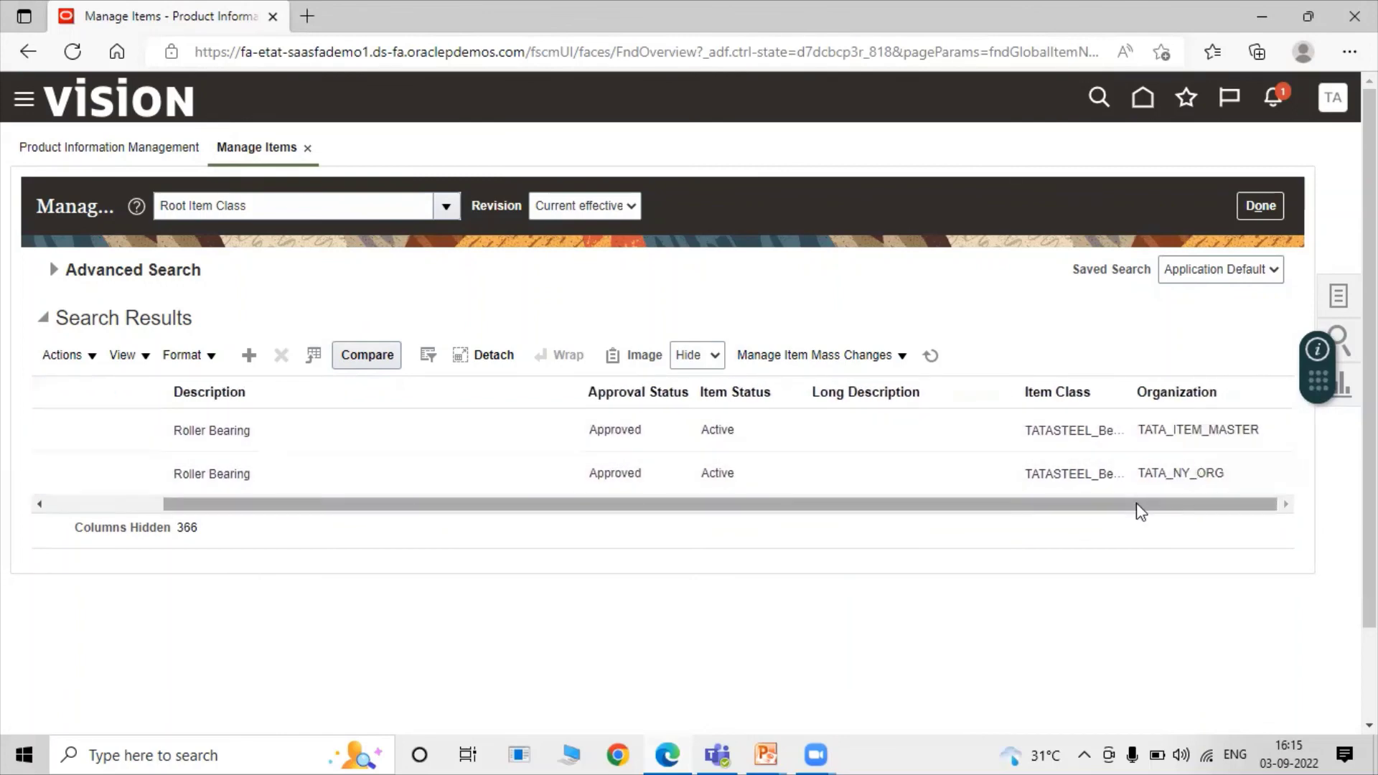
drag(1086, 507, 286, 553)
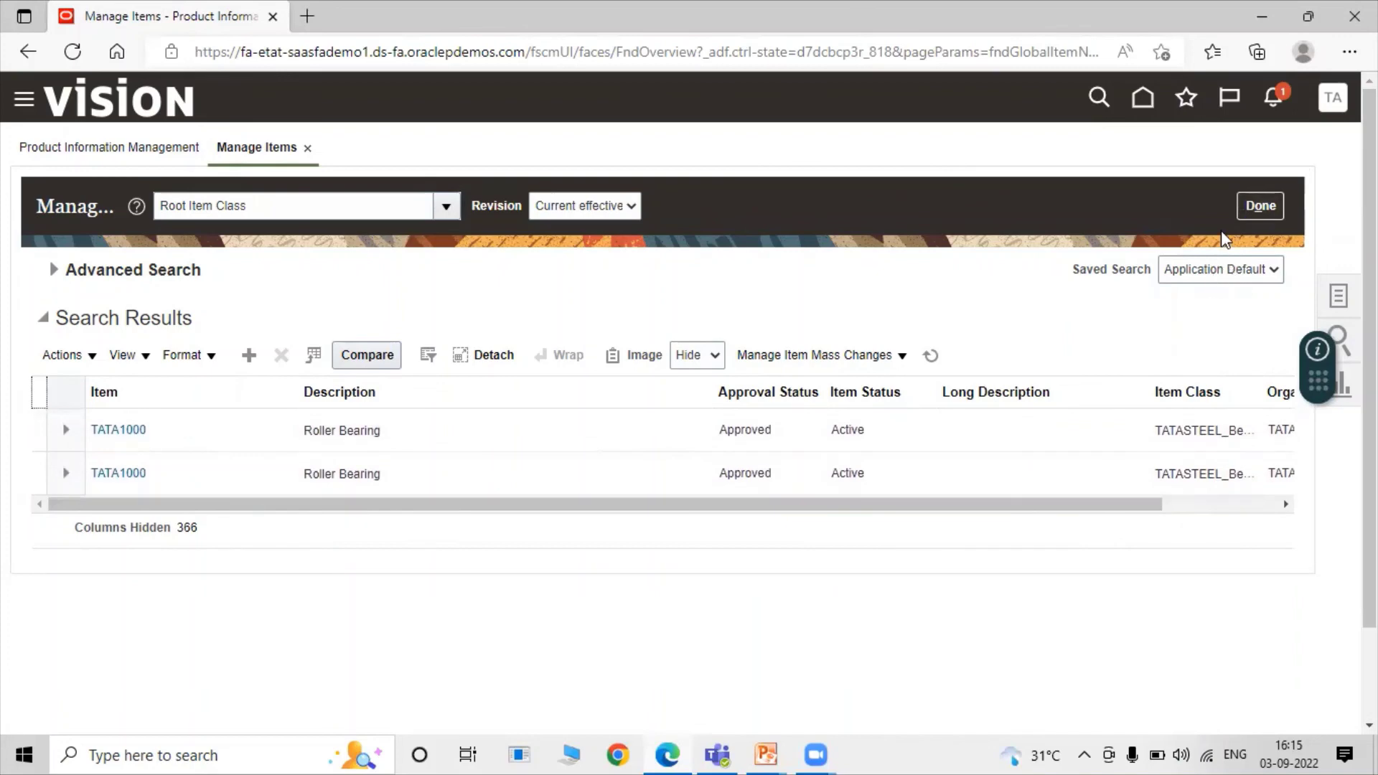
click(1252, 206)
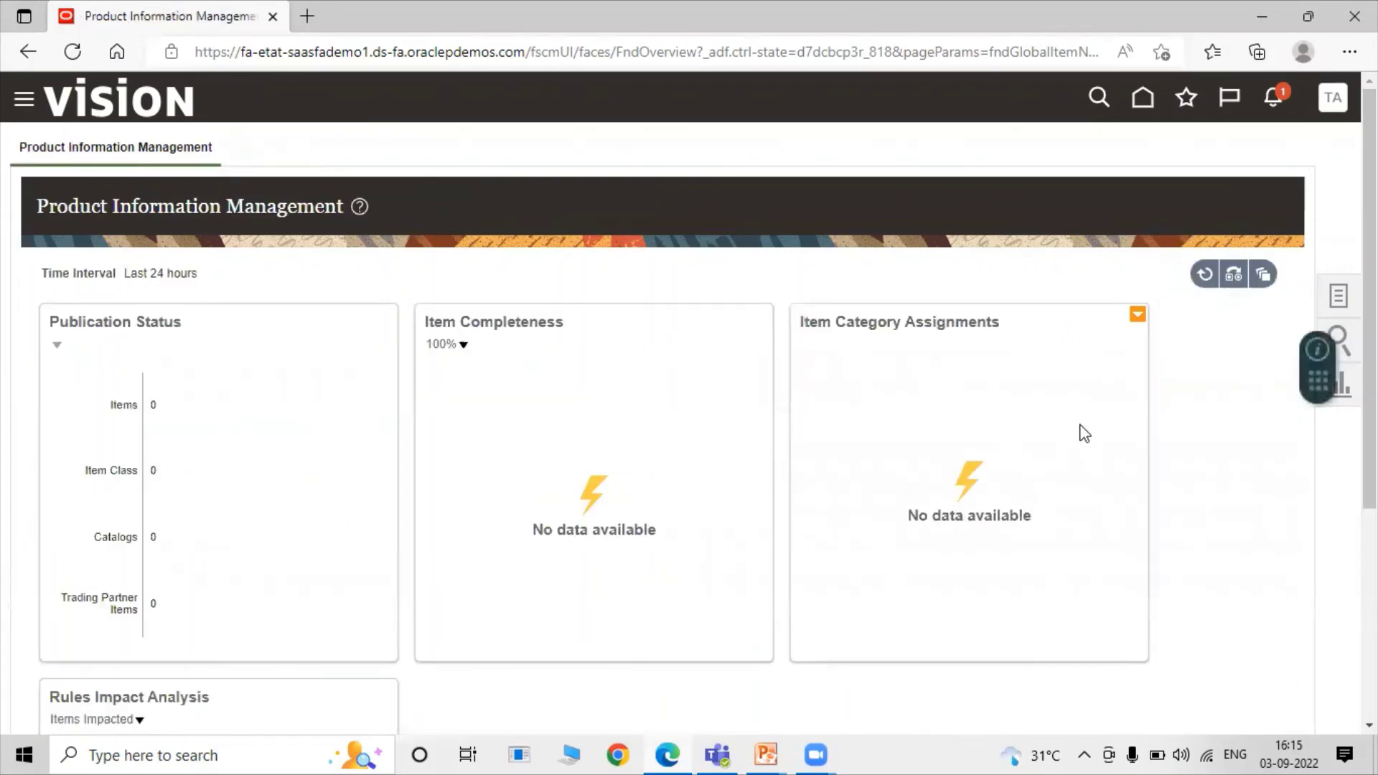
key(alt+Tab)
key(Right)
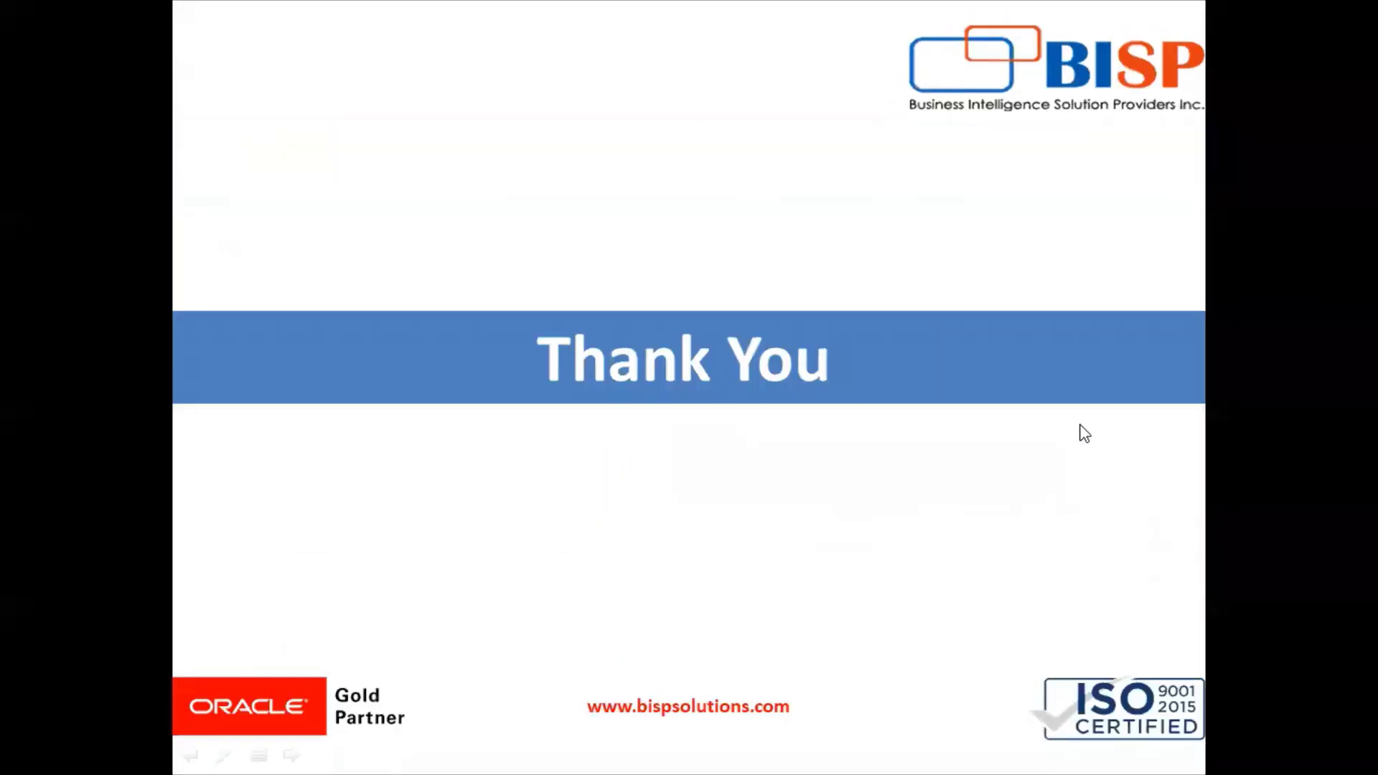